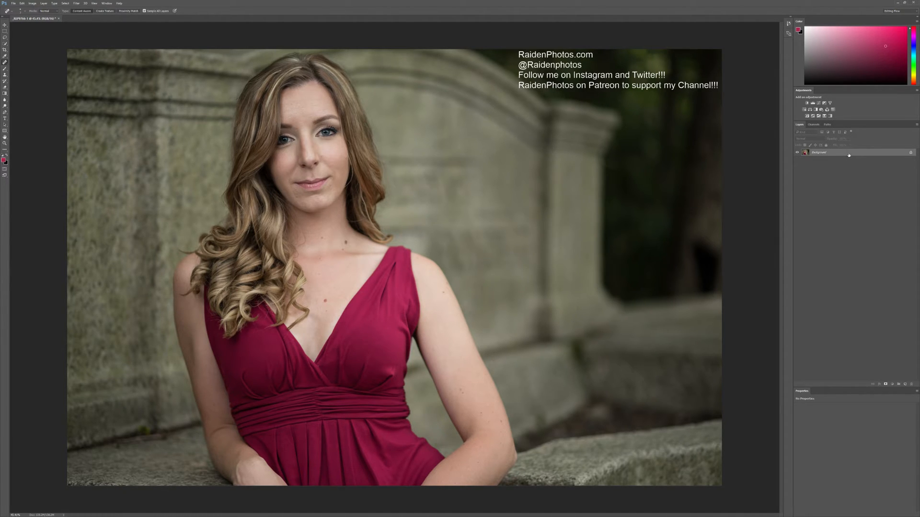
Step: Duplicate the Background layer twice
{"action": "key", "text": "ctrl"}
{"action": "key", "text": "ctrl+j"}
{"action": "key", "text": "ctrl+j"}
{"action": "left_click_drag", "start_coordinate": [837, 168], "coordinate": [860, 173]}
{"action": "left_click", "coordinate": [860, 170]}
{"action": "left_click", "coordinate": [845, 152]}
{"action": "left_click", "coordinate": [845, 160]}
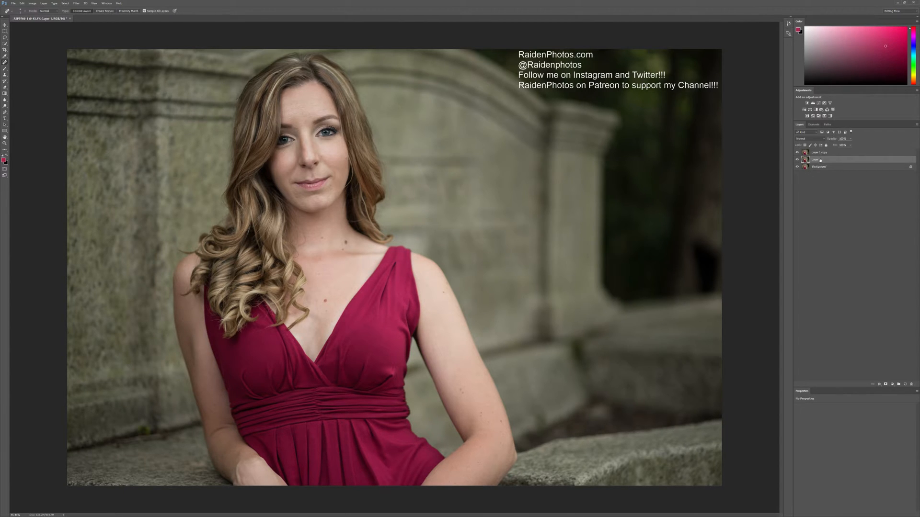
{"action": "left_click", "coordinate": [822, 154]}
{"action": "left_click", "coordinate": [822, 160]}
{"action": "left_click", "coordinate": [821, 153]}
{"action": "left_click", "coordinate": [821, 161]}
{"action": "left_click", "coordinate": [822, 153]}
{"action": "left_click", "coordinate": [818, 158]}
Step: Group the two duplicate layers and name the group Freq Sep
{"action": "left_click", "coordinate": [830, 155]}
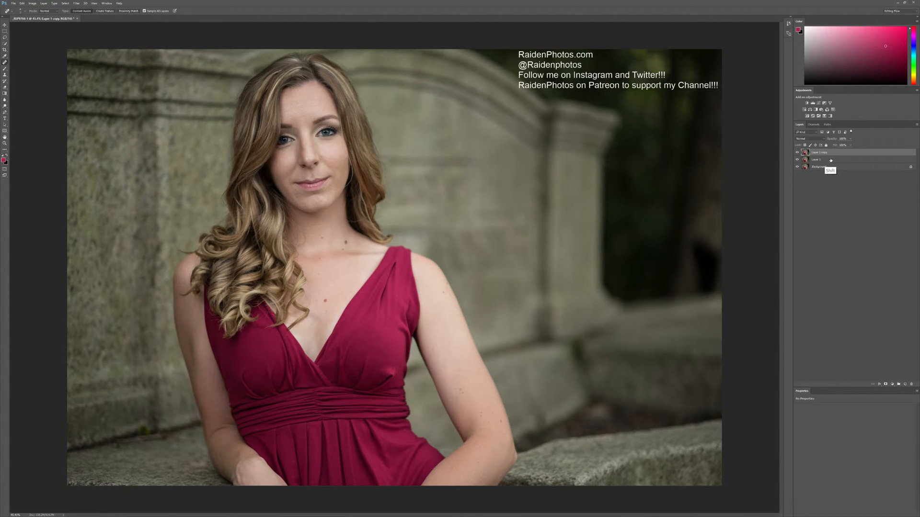
{"action": "left_click", "coordinate": [831, 161], "text": "shift"}
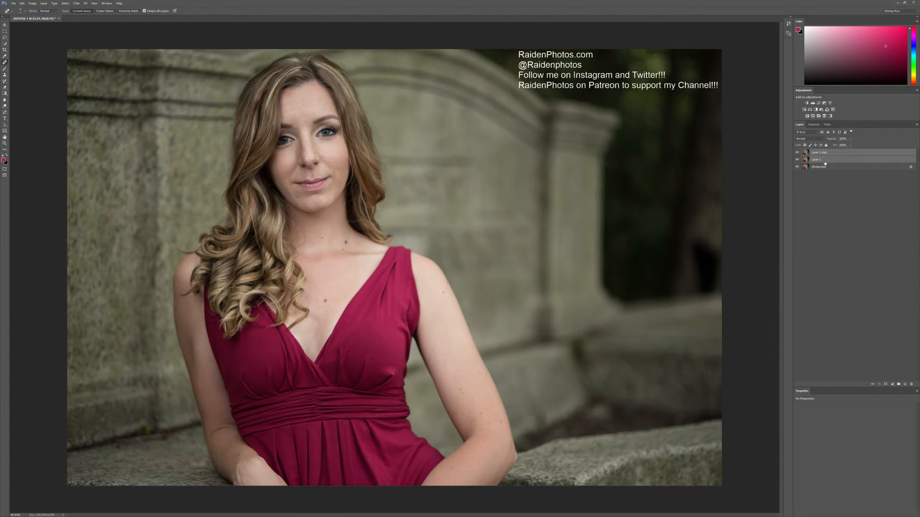
{"action": "key", "text": "ctrl+g"}
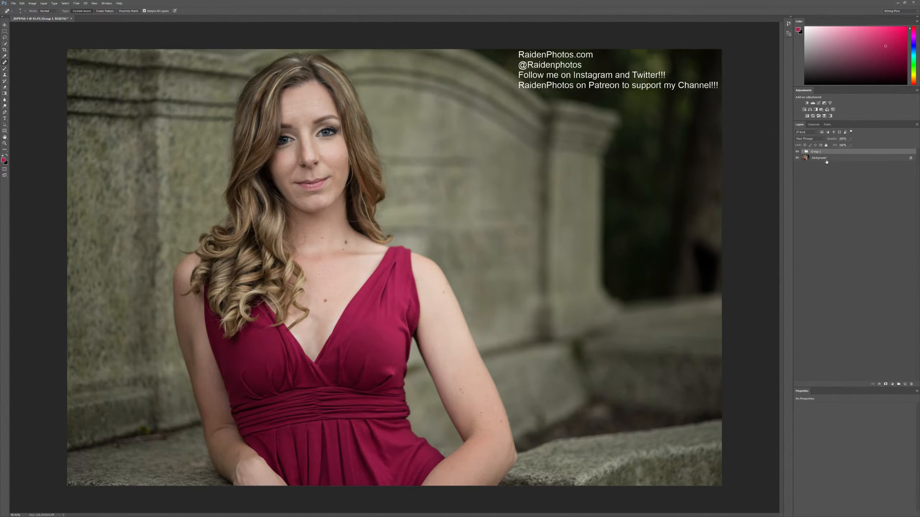
{"action": "double_click", "coordinate": [816, 152]}
{"action": "type", "text": "Freq Sep"}
{"action": "key", "text": "Return"}
Step: Rename the lower layer in the Freq Sep group Low and the upper one High
{"action": "left_click", "coordinate": [804, 151]}
{"action": "double_click", "coordinate": [819, 165]}
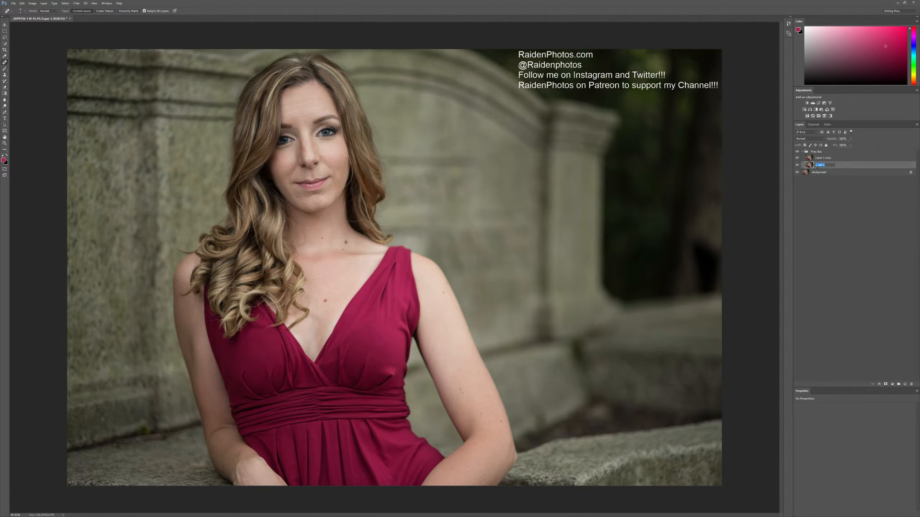
{"action": "type", "text": "Low"}
{"action": "key", "text": "Return"}
{"action": "double_click", "coordinate": [824, 158]}
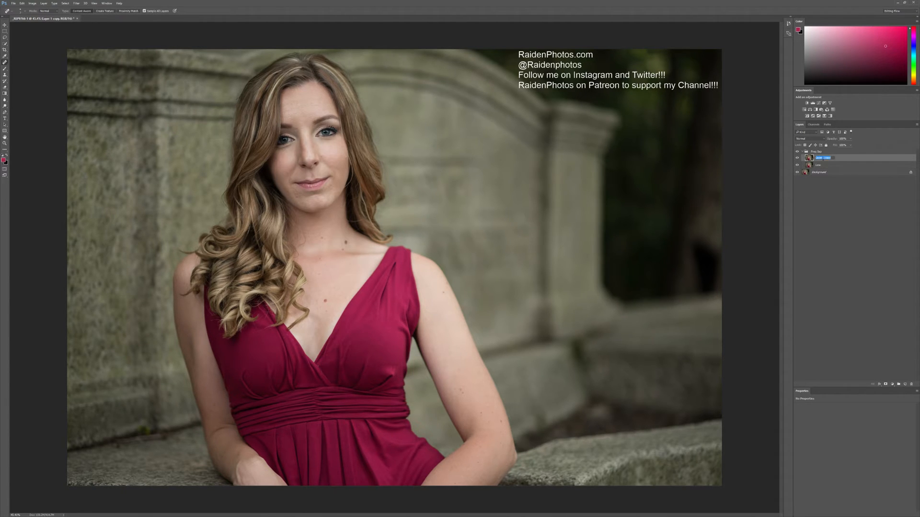
{"action": "type", "text": "High"}
{"action": "key", "text": "Return"}
{"action": "double_click", "coordinate": [818, 165]}
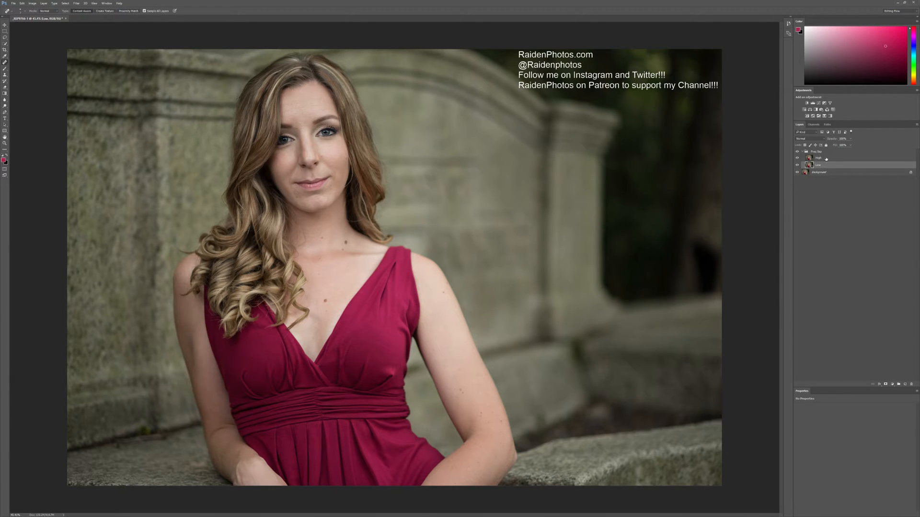
{"action": "left_click", "coordinate": [825, 159]}
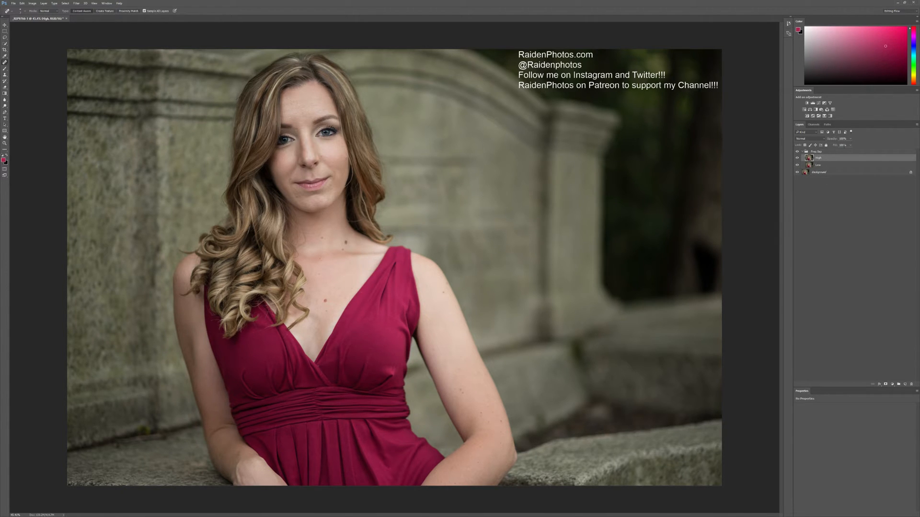
{"action": "left_click", "coordinate": [819, 165]}
{"action": "left_click", "coordinate": [820, 159]}
Step: Add a new empty layer directly above the Low layer and name it Tone Fix
{"action": "left_click", "coordinate": [820, 166]}
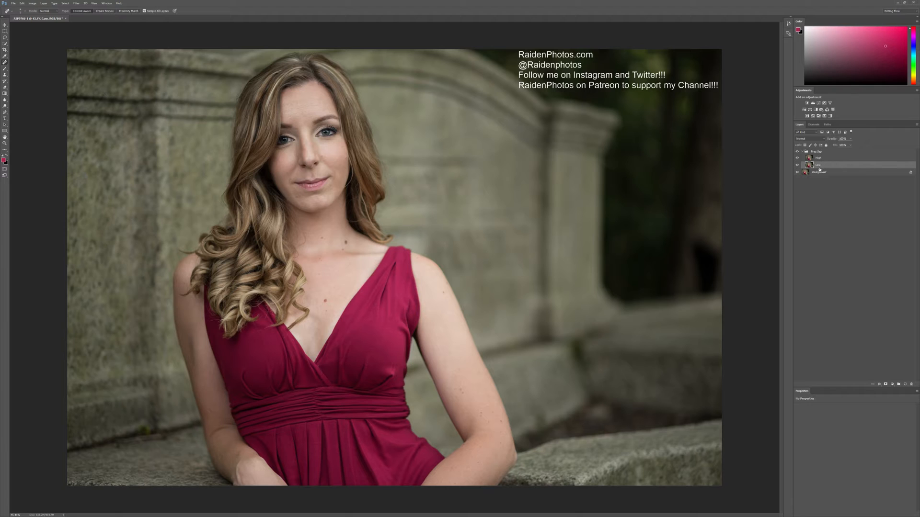
{"action": "left_click", "coordinate": [905, 384]}
{"action": "double_click", "coordinate": [820, 165]}
{"action": "type", "text": "Te"}
{"action": "key", "text": "Return"}
Step: Select the Low layer and hide the Tone Fix and High layers above it
{"action": "left_click", "coordinate": [812, 173]}
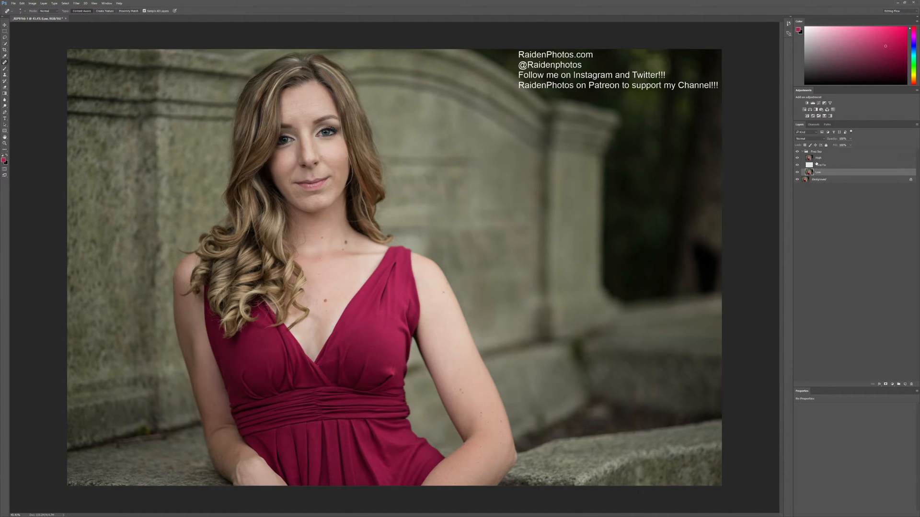
{"action": "left_click", "coordinate": [798, 165]}
{"action": "left_click", "coordinate": [75, 3]}
{"action": "mouse_move", "coordinate": [87, 57]}
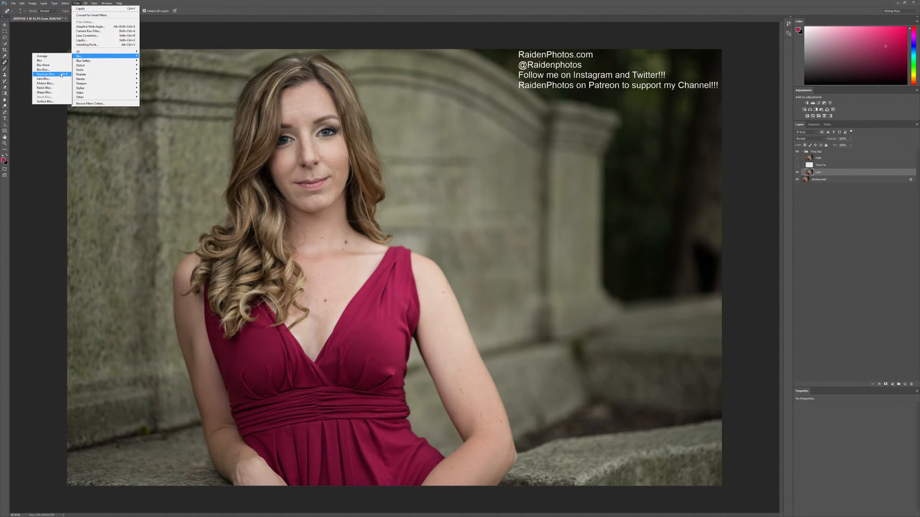
{"action": "left_click", "coordinate": [46, 74]}
{"action": "left_click_drag", "start_coordinate": [524, 224], "coordinate": [518, 225]}
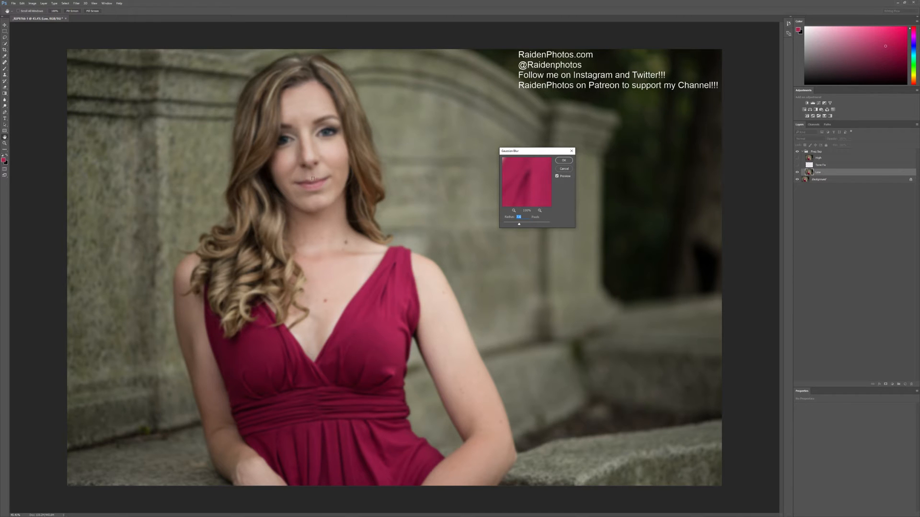
{"action": "key", "text": "ctrl"}
{"action": "key", "text": "ctrl+plus"}
{"action": "left_click_drag", "start_coordinate": [310, 143], "coordinate": [324, 150]}
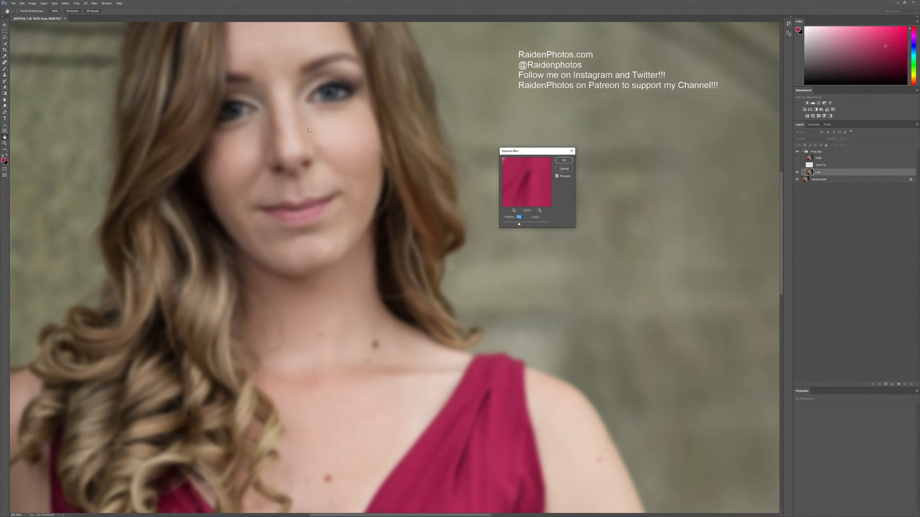
{"action": "scroll", "coordinate": [493, 194], "scroll_direction": "up", "scroll_amount": 3}
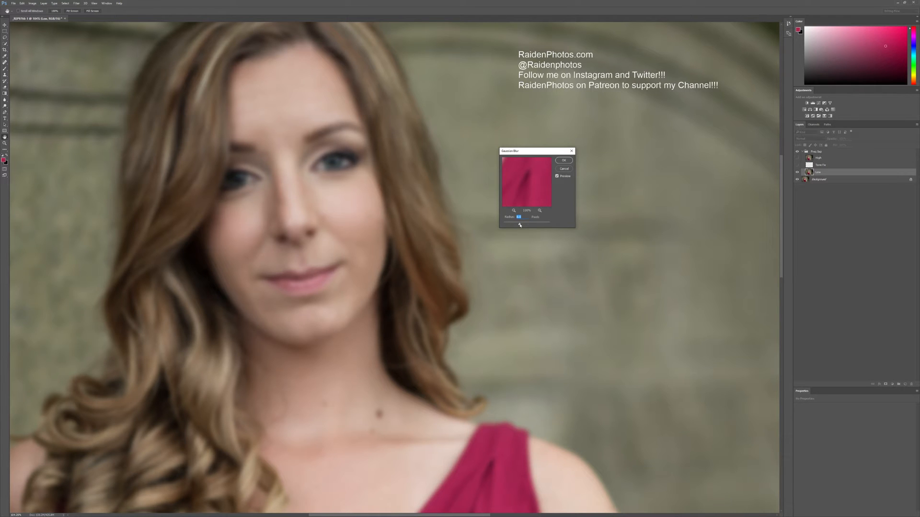
{"action": "left_click_drag", "start_coordinate": [513, 225], "coordinate": [503, 223]}
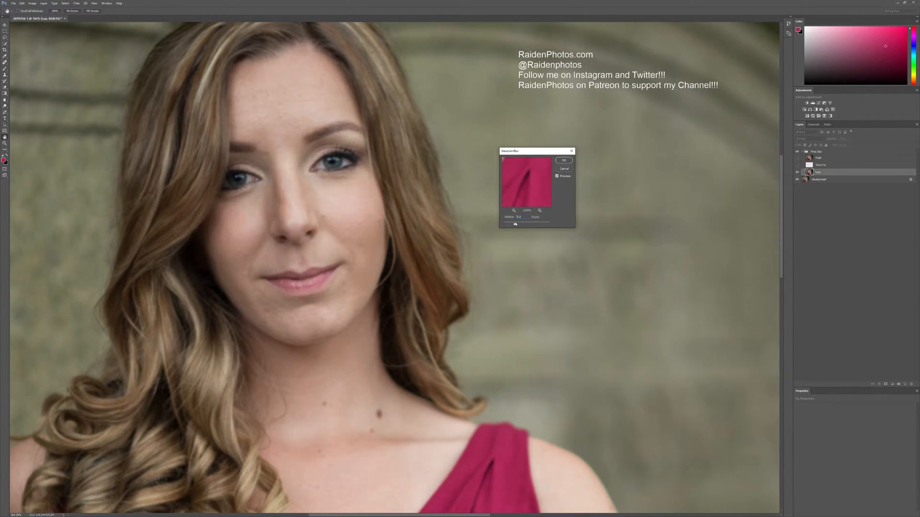
{"action": "left_click_drag", "start_coordinate": [515, 224], "coordinate": [516, 223]}
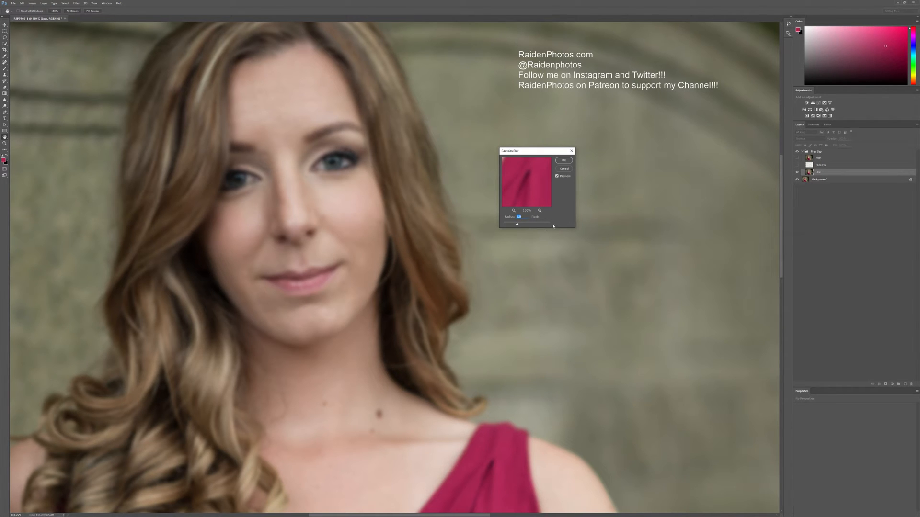
{"action": "left_click_drag", "start_coordinate": [518, 226], "coordinate": [523, 226]}
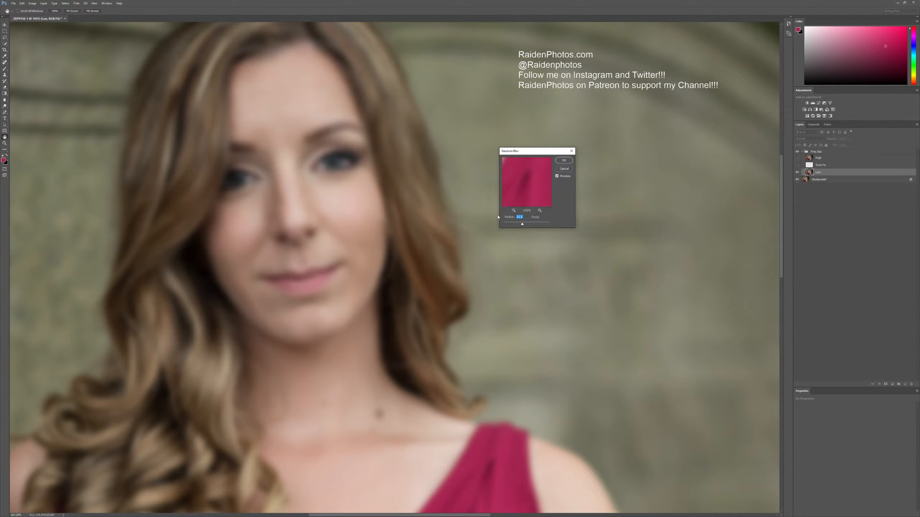
{"action": "left_click_drag", "start_coordinate": [522, 225], "coordinate": [519, 226]}
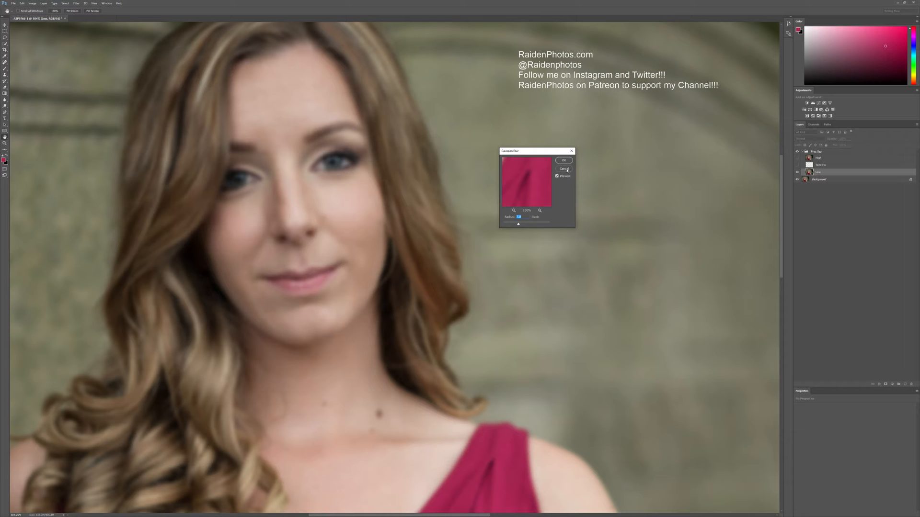
{"action": "left_click", "coordinate": [564, 169]}
{"action": "key", "text": "j"}
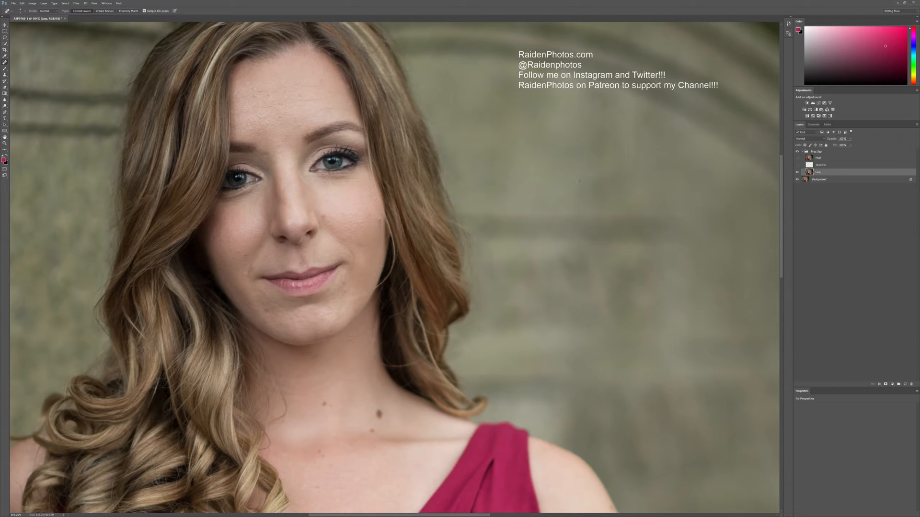
Step: Apply the Dust & Scratches filter to the Low layer, adjusting the radius until the skin texture is smoothed out
{"action": "left_click", "coordinate": [77, 4]}
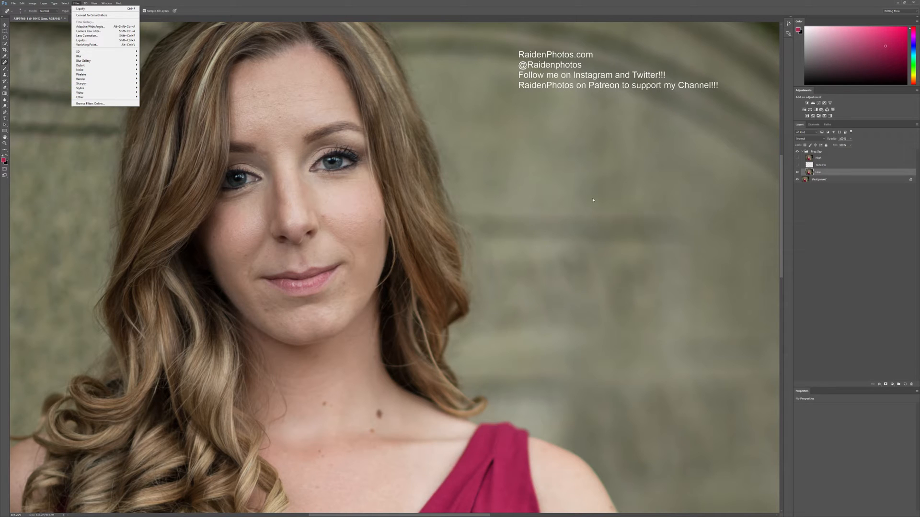
{"action": "left_click", "coordinate": [251, 5]}
{"action": "left_click", "coordinate": [86, 3]}
{"action": "mouse_move", "coordinate": [77, 4]}
{"action": "mouse_move", "coordinate": [80, 69]}
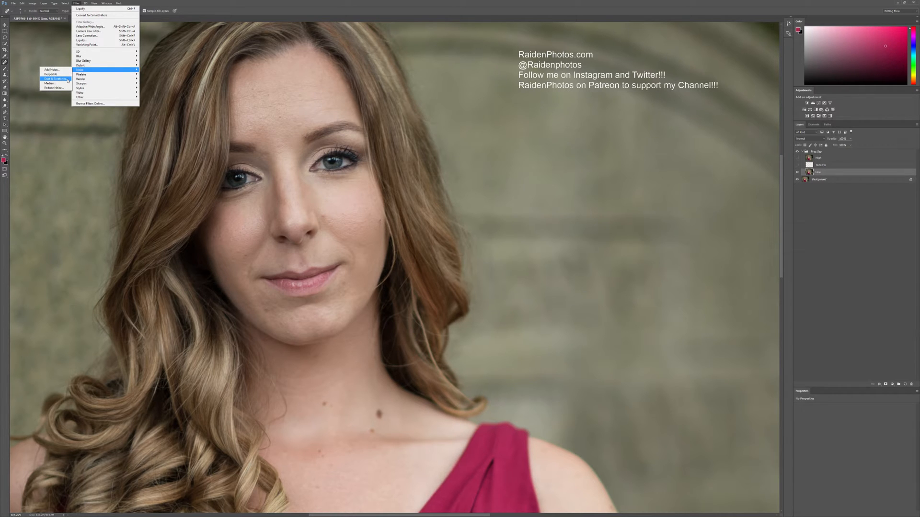
{"action": "left_click", "coordinate": [67, 81]}
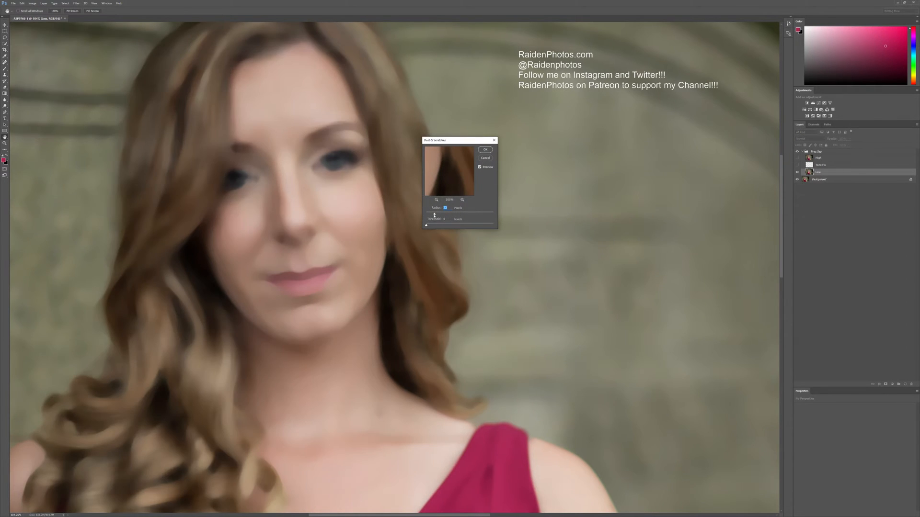
{"action": "left_click", "coordinate": [429, 215]}
{"action": "left_click", "coordinate": [434, 215]}
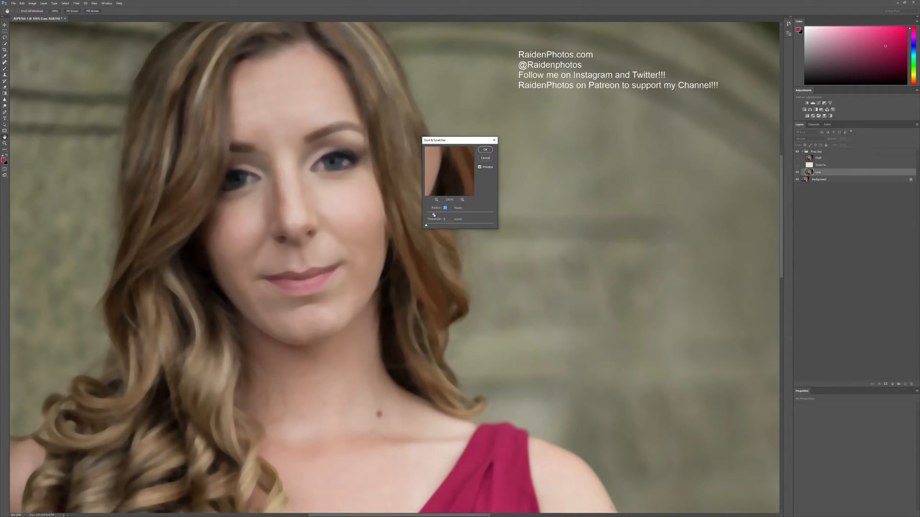
{"action": "left_click_drag", "start_coordinate": [457, 143], "coordinate": [479, 141]}
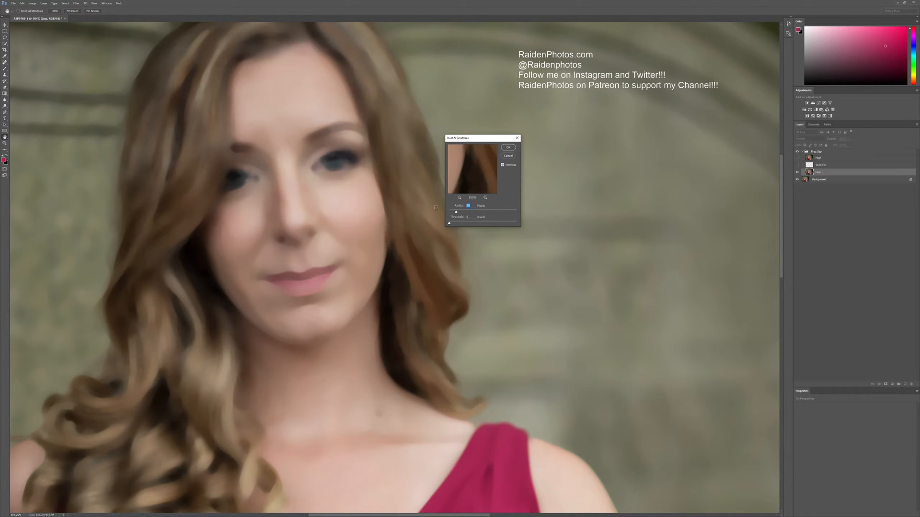
{"action": "left_click", "coordinate": [454, 212]}
{"action": "left_click_drag", "start_coordinate": [452, 211], "coordinate": [451, 211]}
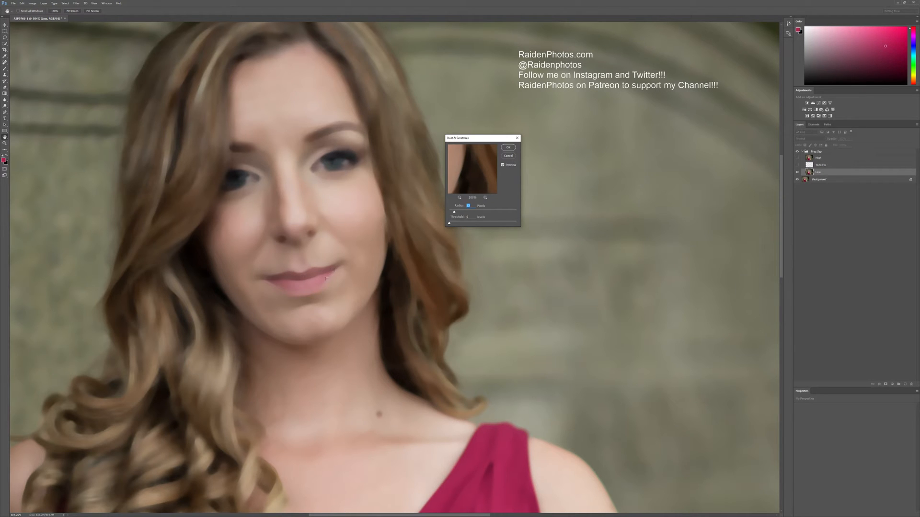
{"action": "left_click", "coordinate": [508, 147]}
{"action": "key", "text": "j"}
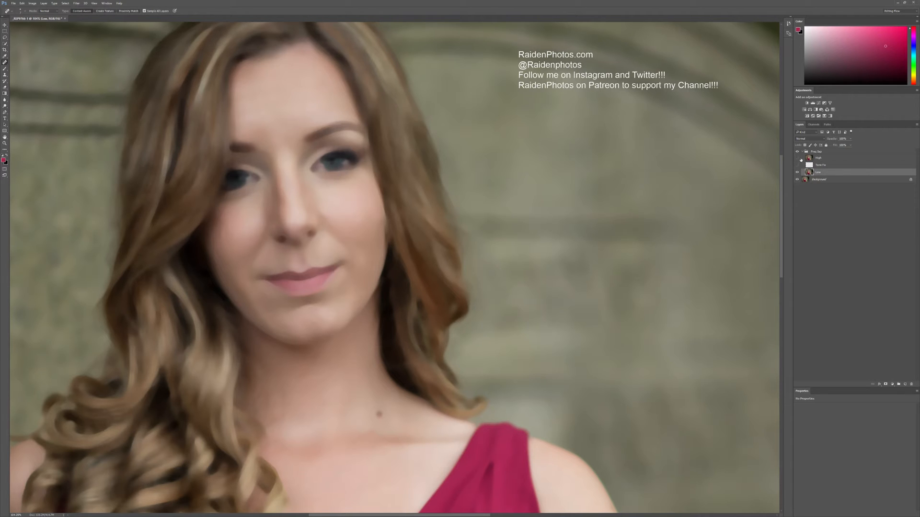
Step: Show the High layer and use Apply Image on it with the Low layer as source, inverted, and Add blending
{"action": "left_click", "coordinate": [815, 159]}
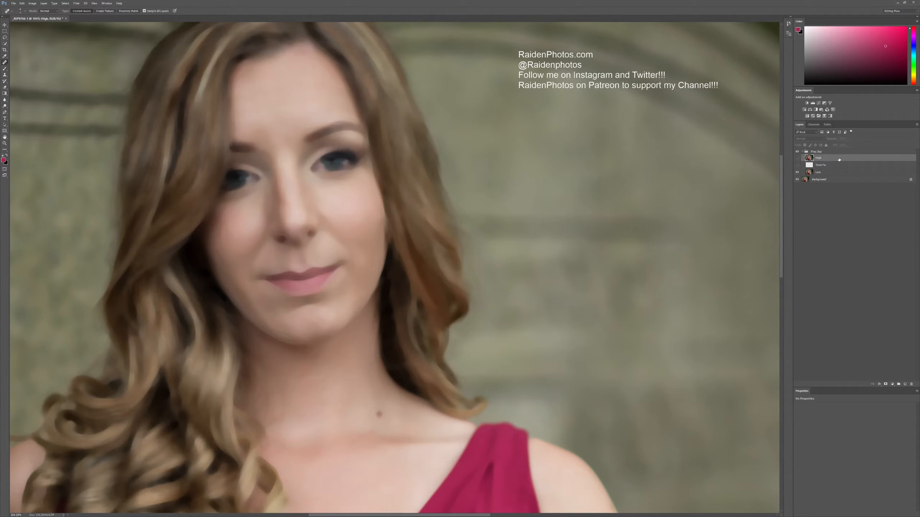
{"action": "left_click", "coordinate": [797, 158]}
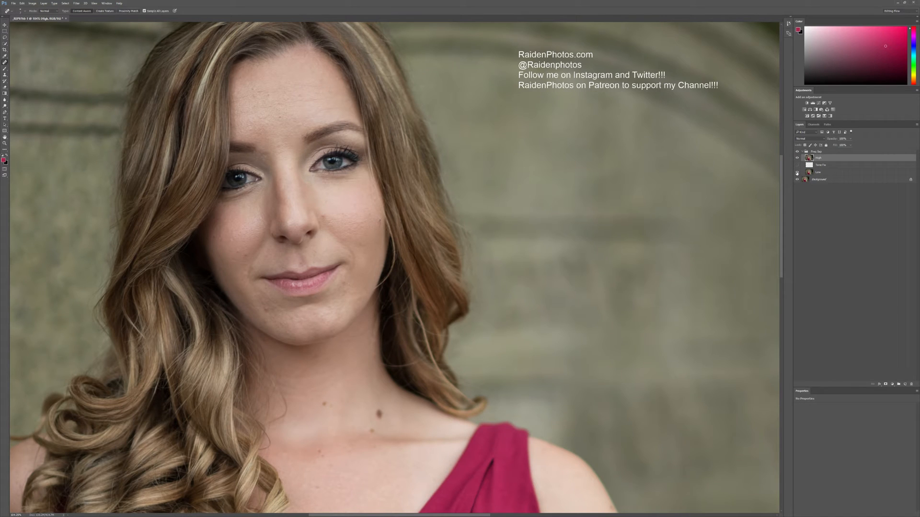
{"action": "left_click", "coordinate": [33, 4]}
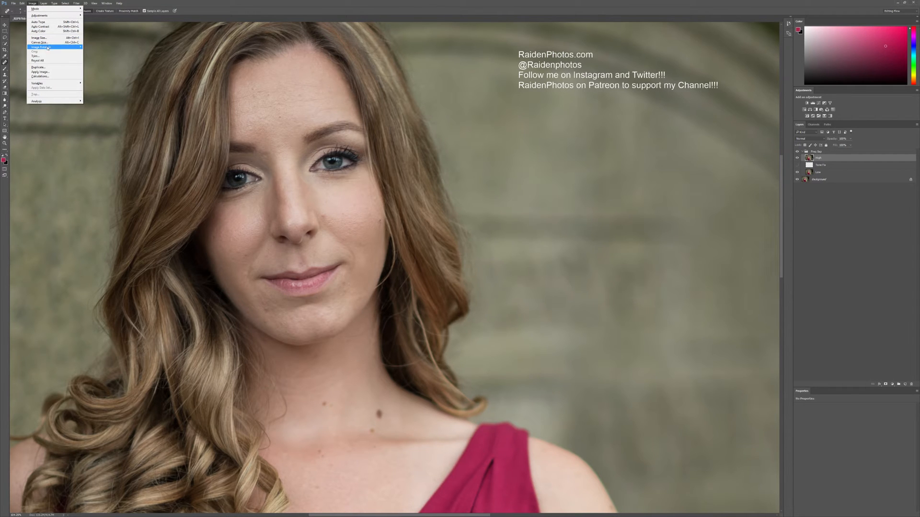
{"action": "left_click", "coordinate": [42, 72]}
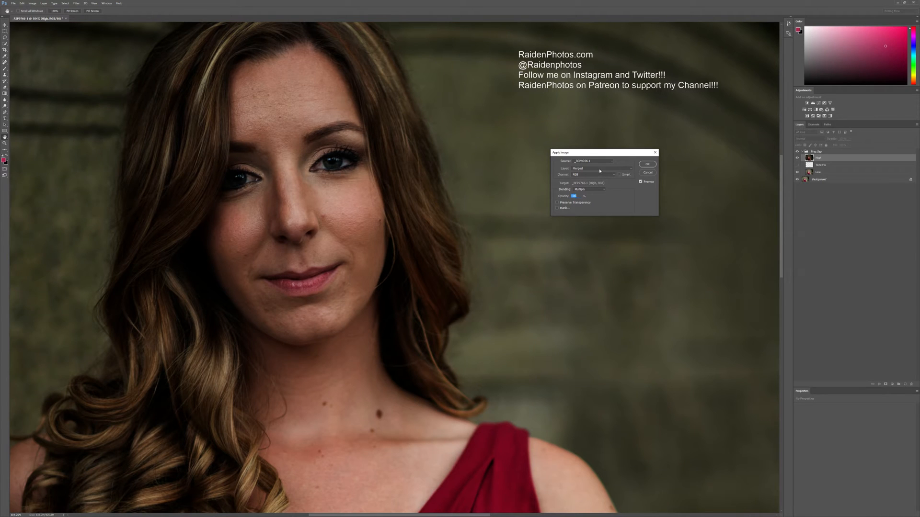
{"action": "left_click", "coordinate": [585, 168]}
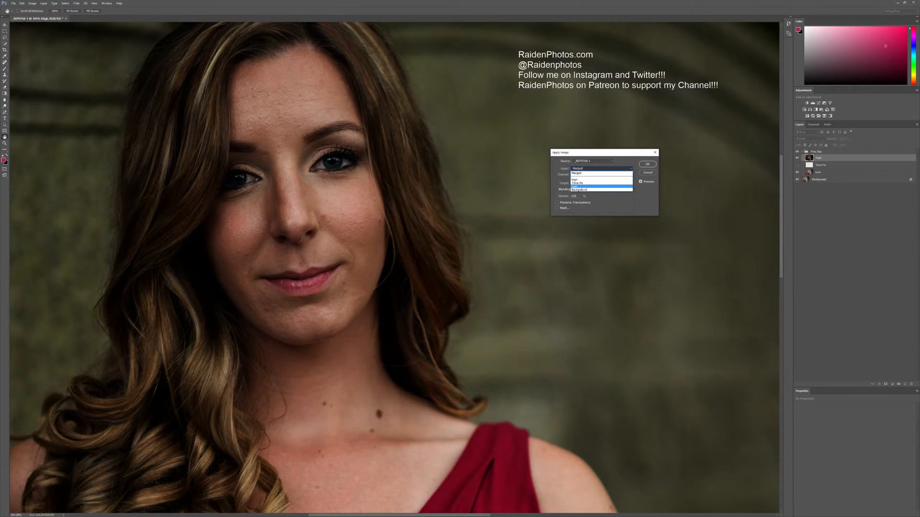
{"action": "left_click", "coordinate": [578, 187]}
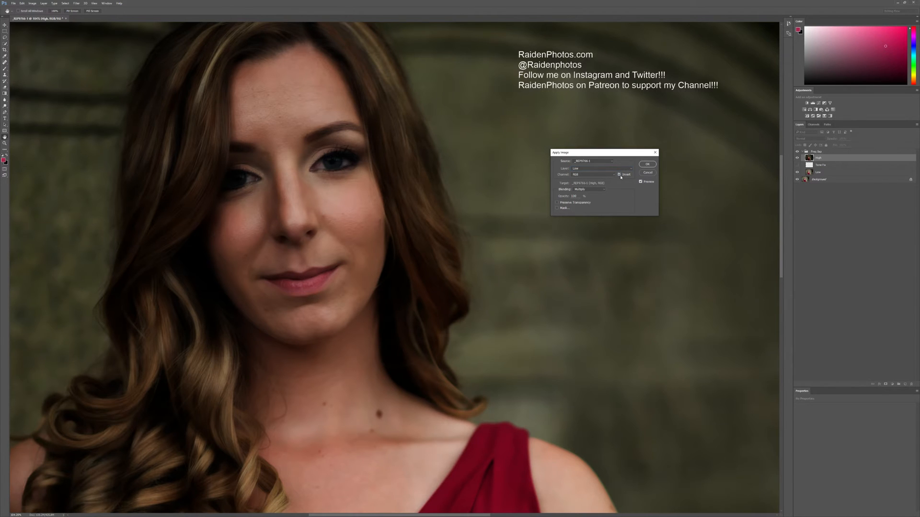
{"action": "left_click", "coordinate": [619, 175]}
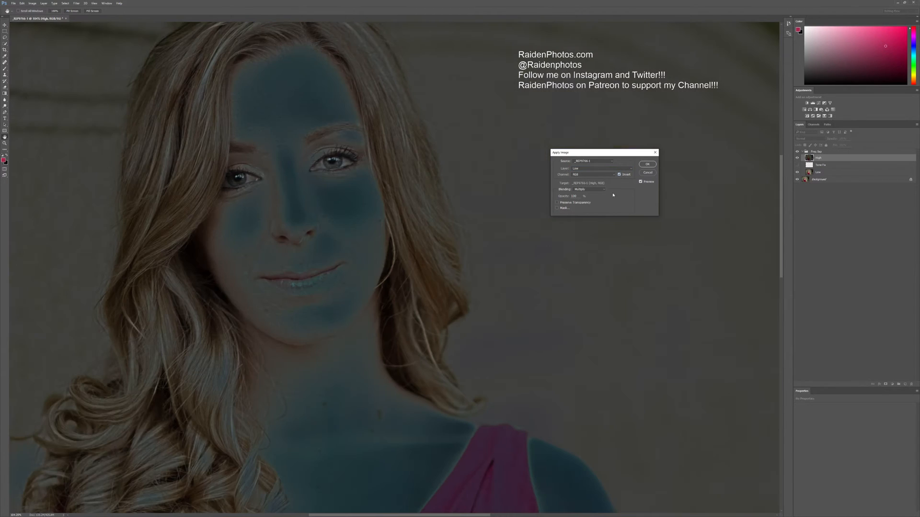
{"action": "left_click", "coordinate": [588, 190]}
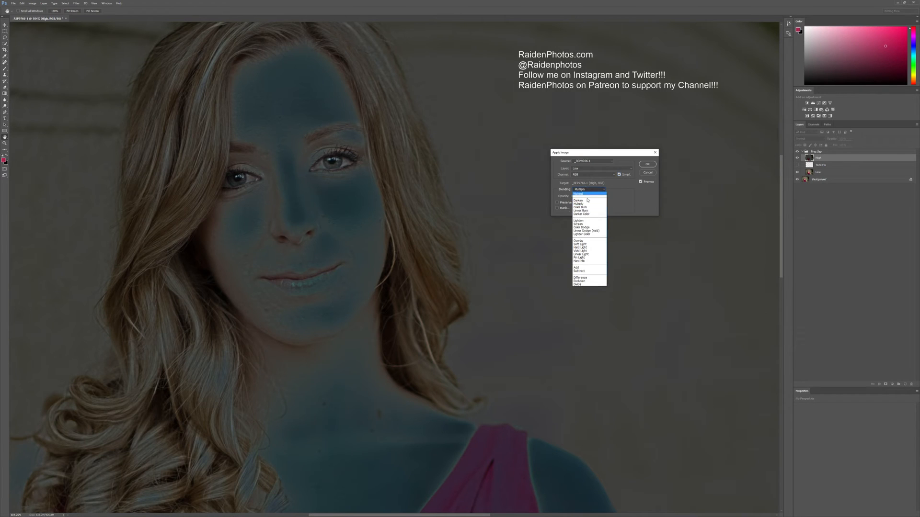
{"action": "left_click", "coordinate": [579, 268]}
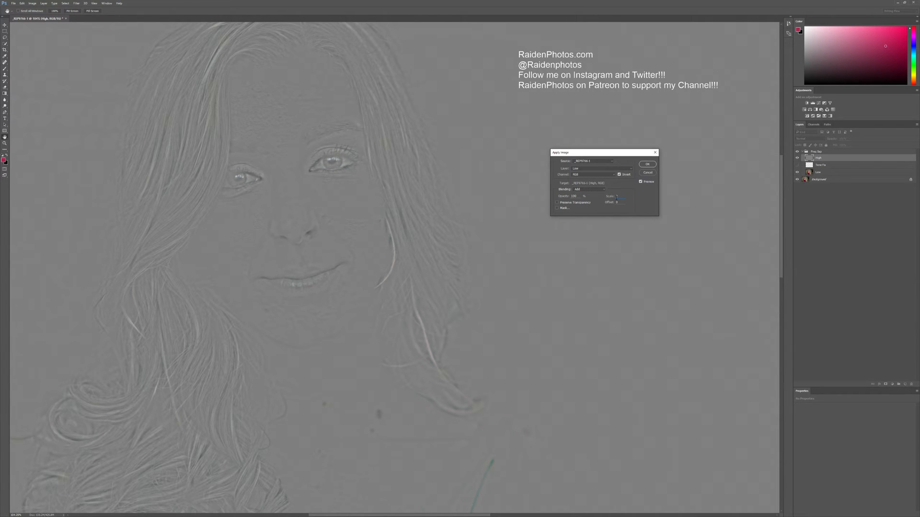
{"action": "left_click", "coordinate": [646, 165]}
Step: Set the High layer's blend mode to Linear Light and compare the image with and without the Freq Sep group
{"action": "key", "text": "j"}
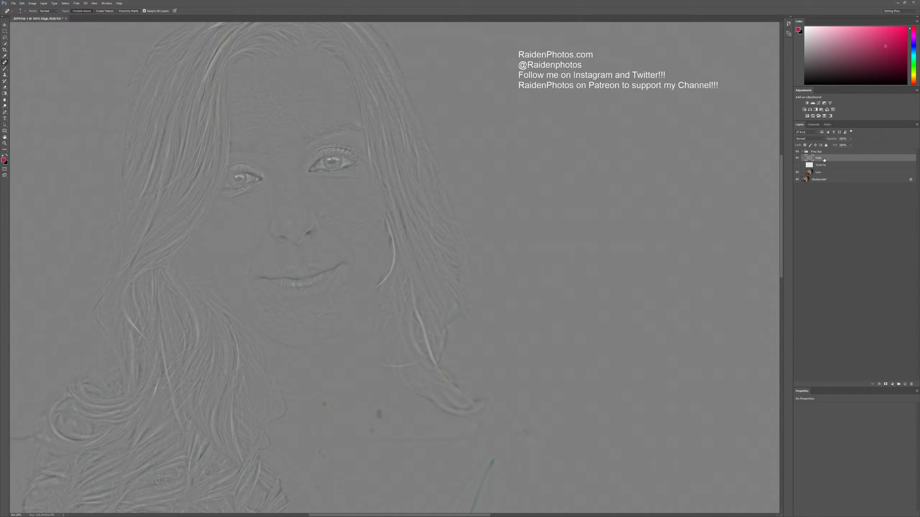
{"action": "left_click", "coordinate": [808, 140]}
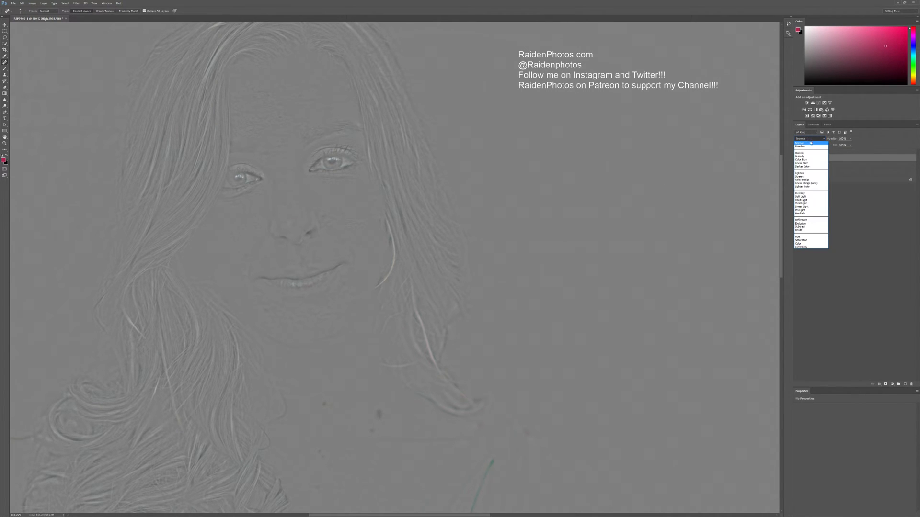
{"action": "left_click", "coordinate": [803, 207]}
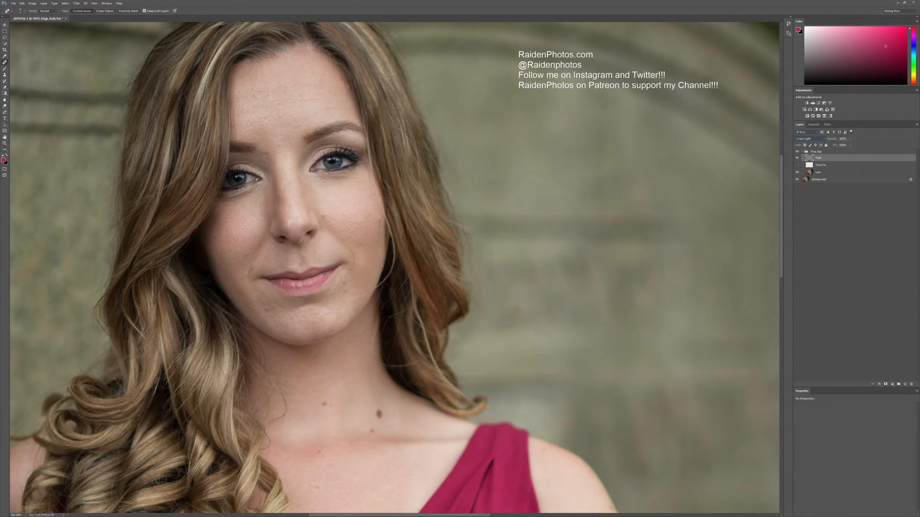
{"action": "left_click", "coordinate": [797, 152]}
Step: Select the Low layer and outline a small patch along the edge of the right cheek with a feathered Lasso
{"action": "left_click", "coordinate": [812, 173]}
{"action": "left_click_drag", "start_coordinate": [397, 259], "coordinate": [507, 262]}
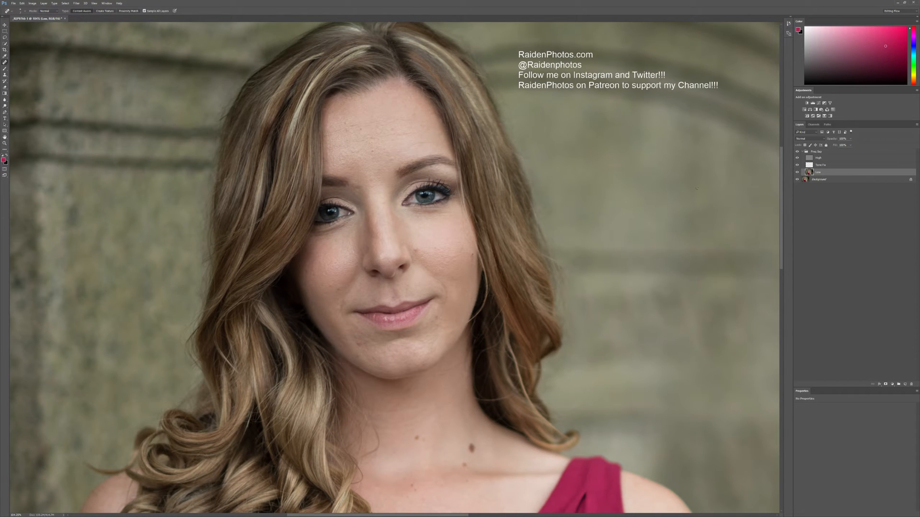
{"action": "key", "text": "l"}
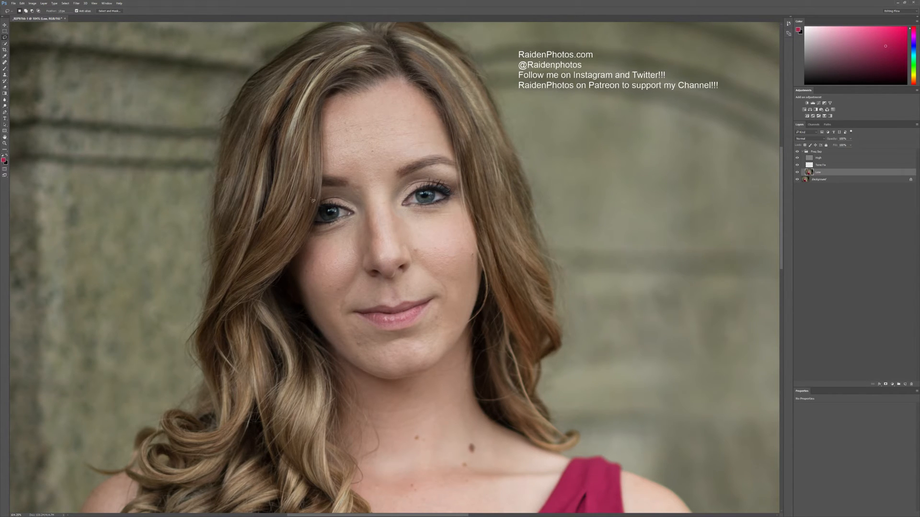
{"action": "left_click", "coordinate": [52, 12]}
{"action": "left_click_drag", "start_coordinate": [47, 15], "coordinate": [46, 17]}
{"action": "scroll", "coordinate": [107, 81], "scroll_direction": "down", "scroll_amount": 12}
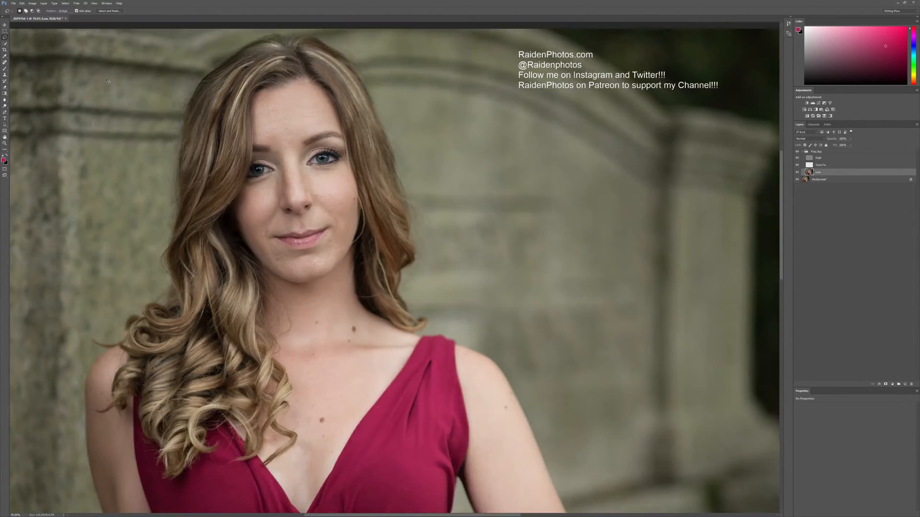
{"action": "scroll", "coordinate": [107, 81], "scroll_direction": "up", "scroll_amount": 3}
{"action": "scroll", "coordinate": [106, 81], "scroll_direction": "up", "scroll_amount": 5}
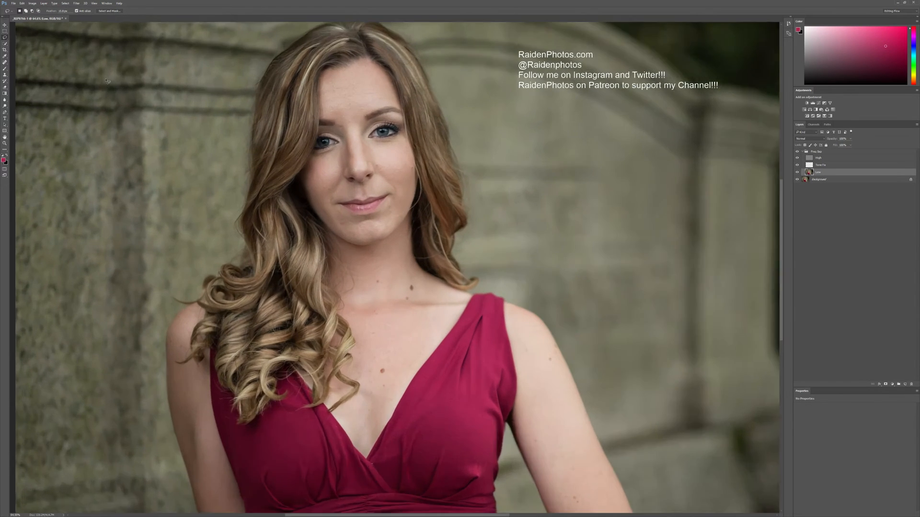
{"action": "scroll", "coordinate": [106, 81], "scroll_direction": "up", "scroll_amount": 1}
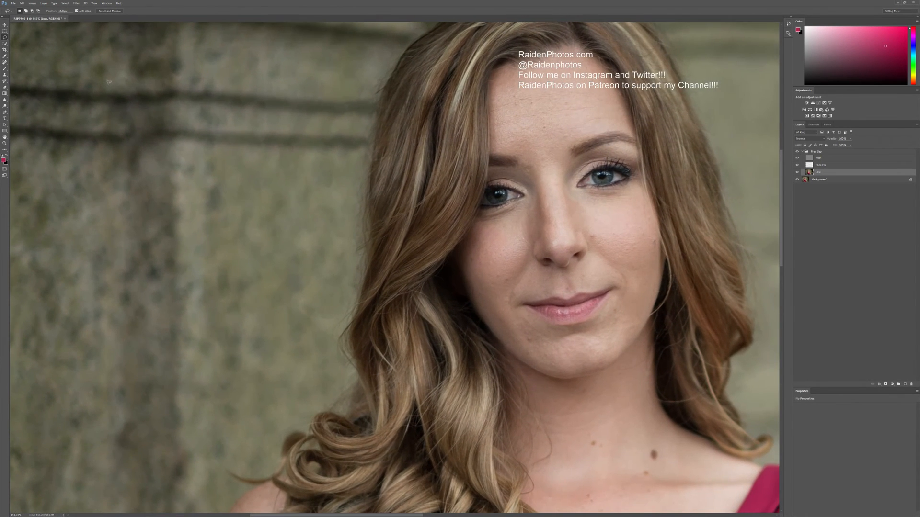
{"action": "left_click_drag", "start_coordinate": [652, 251], "coordinate": [605, 274]}
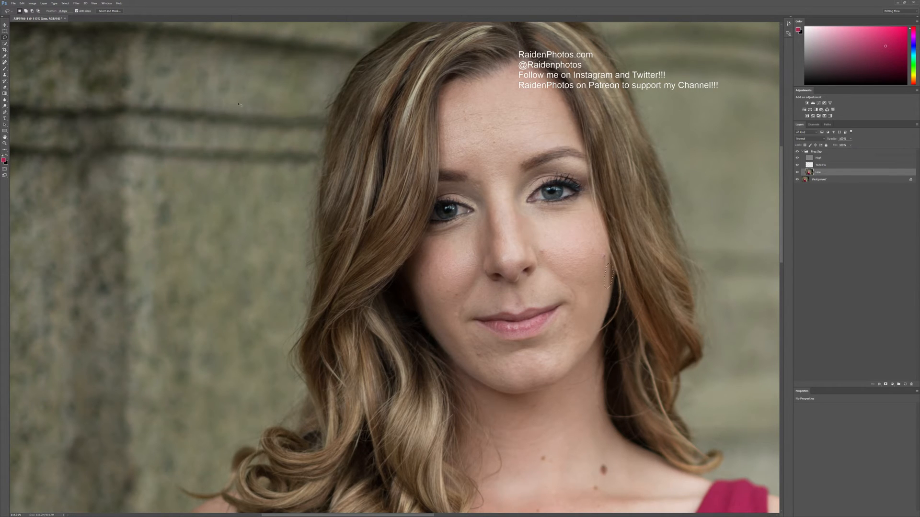
Step: Apply a Gaussian Blur with a radius of 15 pixels to the selected cheek patch
{"action": "left_click", "coordinate": [77, 4]}
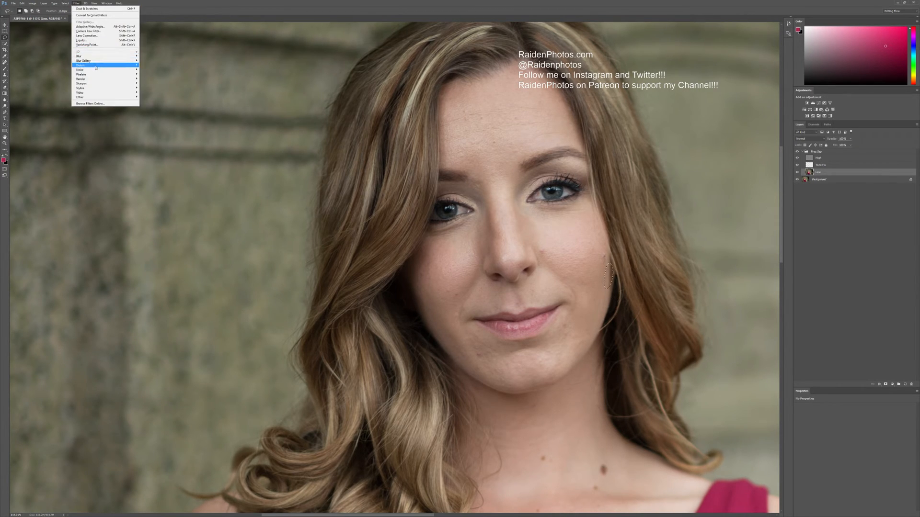
{"action": "mouse_move", "coordinate": [93, 59]}
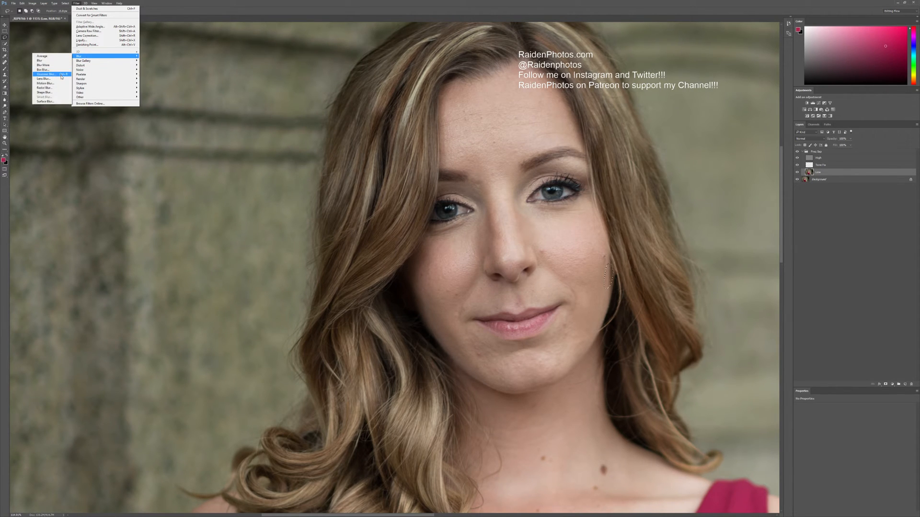
{"action": "left_click", "coordinate": [48, 74]}
{"action": "left_click_drag", "start_coordinate": [519, 225], "coordinate": [514, 223]}
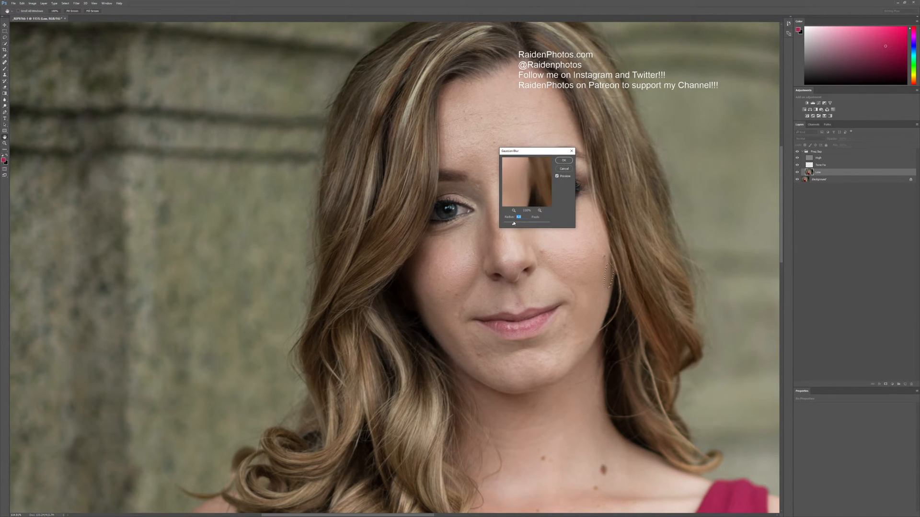
{"action": "type", "text": "15"}
{"action": "key", "text": "Return"}
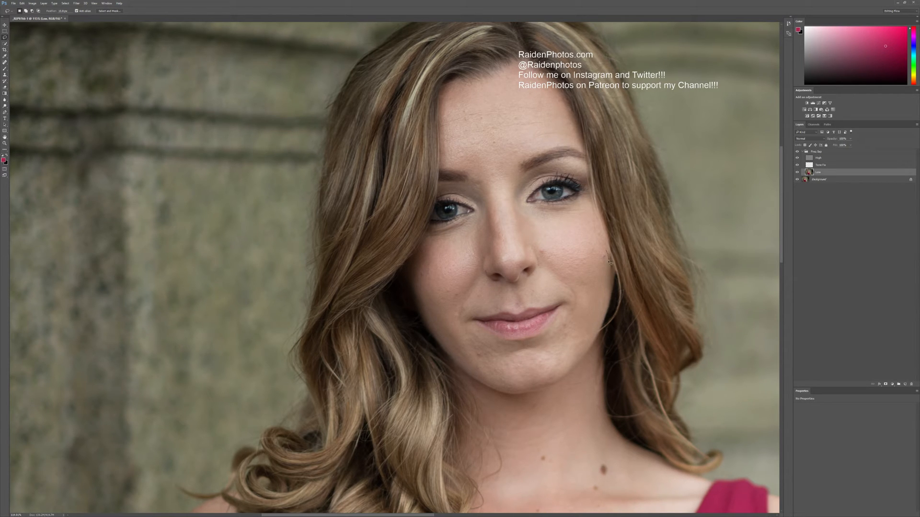
Step: Lasso uneven patches on the cheeks and beside the nose and blur them on the Low layer
{"action": "left_click_drag", "start_coordinate": [612, 269], "coordinate": [608, 261]}
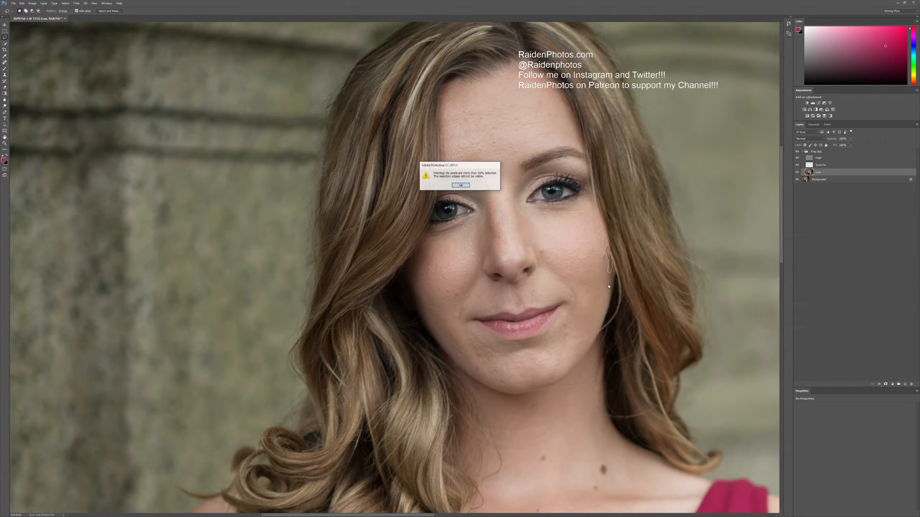
{"action": "left_click", "coordinate": [461, 186]}
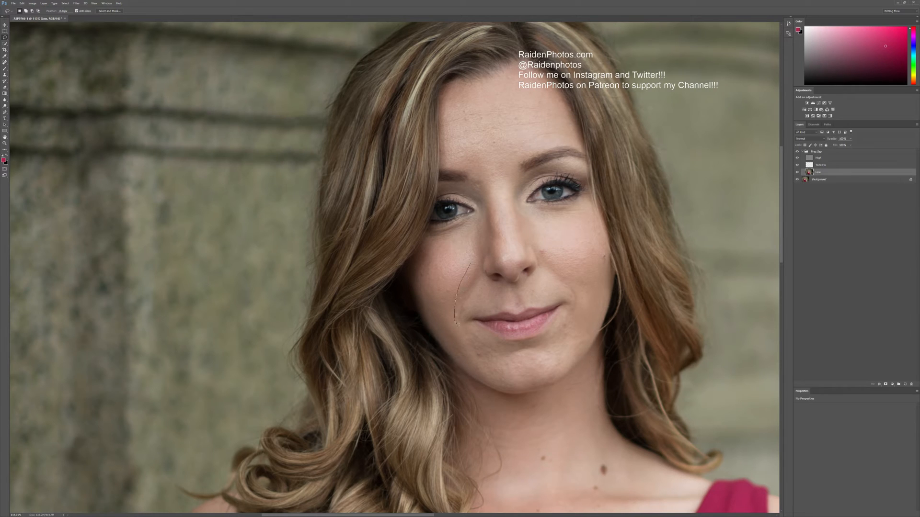
{"action": "mouse_move", "coordinate": [542, 244]}
{"action": "left_mouse_down"}
{"action": "mouse_move", "coordinate": [547, 279]}
{"action": "mouse_move", "coordinate": [572, 300]}
{"action": "mouse_move", "coordinate": [558, 246]}
{"action": "mouse_move", "coordinate": [580, 245]}
{"action": "left_mouse_up"}
{"action": "left_click", "coordinate": [468, 185]}
{"action": "left_click_drag", "start_coordinate": [506, 247], "coordinate": [491, 192]}
Step: Lasso the uneven areas across the forehead one by one, blur them on the Low layer and clear the selection
{"action": "mouse_move", "coordinate": [475, 103]}
{"action": "left_mouse_down"}
{"action": "mouse_move", "coordinate": [450, 114]}
{"action": "mouse_move", "coordinate": [446, 127]}
{"action": "mouse_move", "coordinate": [531, 123]}
{"action": "mouse_move", "coordinate": [546, 112]}
{"action": "mouse_move", "coordinate": [475, 101]}
{"action": "left_mouse_up"}
{"action": "mouse_move", "coordinate": [544, 133]}
{"action": "left_mouse_down"}
{"action": "mouse_move", "coordinate": [525, 141]}
{"action": "mouse_move", "coordinate": [573, 133]}
{"action": "left_mouse_up"}
{"action": "left_click_drag", "start_coordinate": [541, 89], "coordinate": [557, 114]}
{"action": "mouse_move", "coordinate": [573, 144]}
{"action": "left_mouse_down"}
{"action": "mouse_move", "coordinate": [582, 150]}
{"action": "mouse_move", "coordinate": [583, 132]}
{"action": "mouse_move", "coordinate": [546, 89]}
{"action": "left_mouse_up"}
{"action": "mouse_move", "coordinate": [443, 106]}
{"action": "left_mouse_down"}
{"action": "mouse_move", "coordinate": [451, 149]}
{"action": "mouse_move", "coordinate": [472, 100]}
{"action": "mouse_move", "coordinate": [504, 76]}
{"action": "left_mouse_up"}
{"action": "key", "text": "ctrl+d"}
Step: Smooth small lassoed patches above the brow, between the eyebrows, under both eyes and beside the nose with the same blur
{"action": "mouse_move", "coordinate": [470, 163]}
{"action": "left_mouse_down"}
{"action": "mouse_move", "coordinate": [501, 183]}
{"action": "mouse_move", "coordinate": [466, 149]}
{"action": "left_mouse_up"}
{"action": "mouse_move", "coordinate": [516, 178]}
{"action": "left_mouse_down"}
{"action": "mouse_move", "coordinate": [523, 222]}
{"action": "mouse_move", "coordinate": [547, 225]}
{"action": "mouse_move", "coordinate": [523, 198]}
{"action": "mouse_move", "coordinate": [527, 176]}
{"action": "left_mouse_up"}
{"action": "left_click", "coordinate": [461, 186]}
{"action": "mouse_move", "coordinate": [460, 222]}
{"action": "left_mouse_down"}
{"action": "mouse_move", "coordinate": [429, 229]}
{"action": "mouse_move", "coordinate": [432, 244]}
{"action": "mouse_move", "coordinate": [478, 223]}
{"action": "left_mouse_up"}
{"action": "mouse_move", "coordinate": [569, 204]}
{"action": "left_mouse_down"}
{"action": "mouse_move", "coordinate": [551, 223]}
{"action": "mouse_move", "coordinate": [593, 214]}
{"action": "mouse_move", "coordinate": [570, 200]}
{"action": "left_mouse_up"}
{"action": "mouse_move", "coordinate": [529, 244]}
{"action": "left_mouse_down"}
{"action": "mouse_move", "coordinate": [546, 278]}
{"action": "mouse_move", "coordinate": [541, 237]}
{"action": "left_mouse_up"}
{"action": "mouse_move", "coordinate": [477, 256]}
{"action": "left_mouse_down"}
{"action": "mouse_move", "coordinate": [478, 294]}
{"action": "mouse_move", "coordinate": [498, 285]}
{"action": "mouse_move", "coordinate": [482, 250]}
{"action": "left_mouse_up"}
Step: Blur lassoed areas on the chin, beside the mouth and on both cheeks, then deselect
{"action": "mouse_move", "coordinate": [498, 350]}
{"action": "left_mouse_down"}
{"action": "mouse_move", "coordinate": [463, 355]}
{"action": "mouse_move", "coordinate": [506, 379]}
{"action": "mouse_move", "coordinate": [543, 365]}
{"action": "left_mouse_up"}
{"action": "mouse_move", "coordinate": [569, 310]}
{"action": "left_mouse_down"}
{"action": "mouse_move", "coordinate": [555, 341]}
{"action": "mouse_move", "coordinate": [565, 333]}
{"action": "left_mouse_up"}
{"action": "mouse_move", "coordinate": [556, 287]}
{"action": "left_mouse_down"}
{"action": "mouse_move", "coordinate": [570, 313]}
{"action": "mouse_move", "coordinate": [578, 296]}
{"action": "left_mouse_up"}
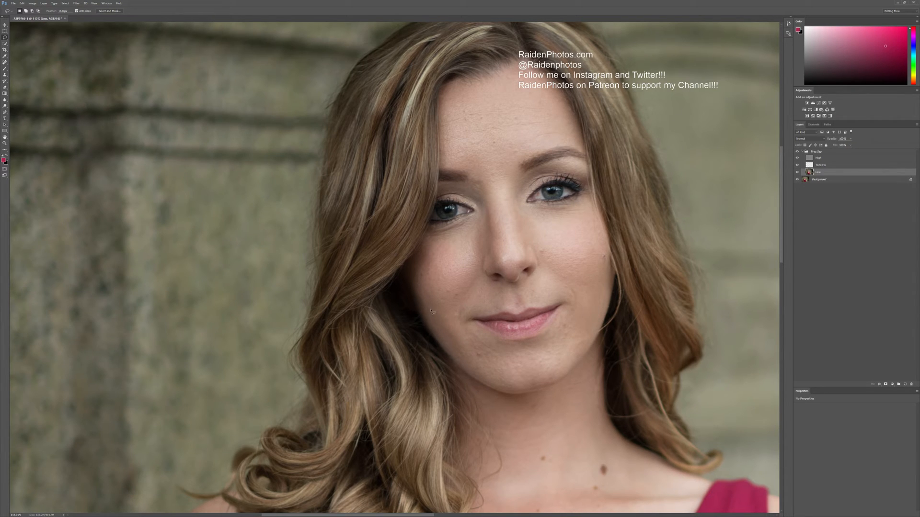
{"action": "mouse_move", "coordinate": [425, 253]}
{"action": "left_mouse_down"}
{"action": "mouse_move", "coordinate": [414, 262]}
{"action": "mouse_move", "coordinate": [412, 289]}
{"action": "mouse_move", "coordinate": [434, 330]}
{"action": "mouse_move", "coordinate": [447, 322]}
{"action": "mouse_move", "coordinate": [424, 251]}
{"action": "left_mouse_up"}
{"action": "key", "text": "ctrl+d"}
Step: Lasso the uneven skin on the wrist and hand at the image's lower edge and repeat the last Gaussian Blur on it
{"action": "left_click_drag", "start_coordinate": [578, 394], "coordinate": [530, 201]}
{"action": "left_click_drag", "start_coordinate": [524, 361], "coordinate": [619, 232]}
{"action": "left_click_drag", "start_coordinate": [571, 307], "coordinate": [550, 84]}
{"action": "left_click_drag", "start_coordinate": [767, 288], "coordinate": [642, 211]}
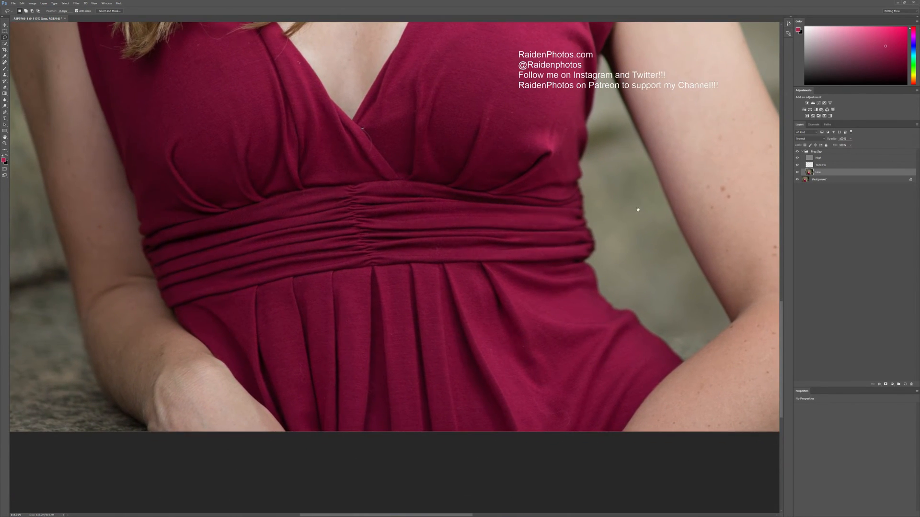
{"action": "left_click_drag", "start_coordinate": [312, 334], "coordinate": [332, 232]}
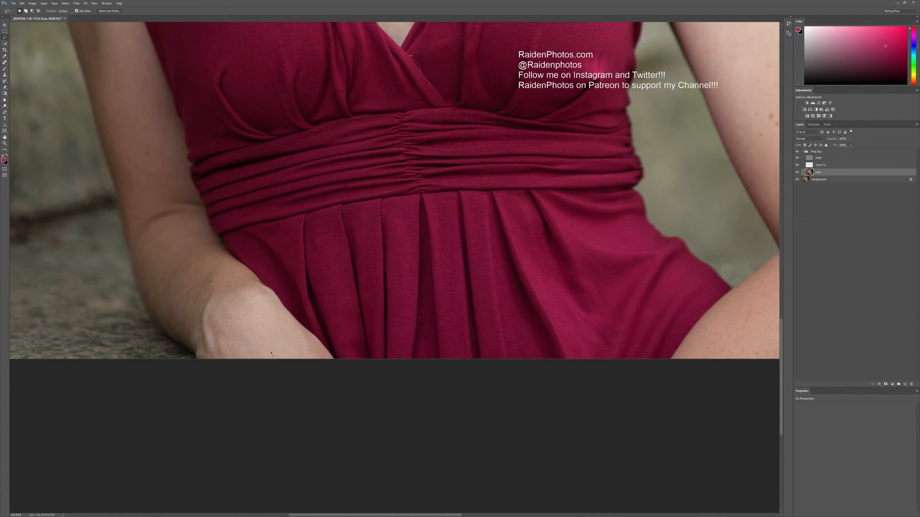
{"action": "mouse_move", "coordinate": [243, 346]}
{"action": "left_mouse_down"}
{"action": "mouse_move", "coordinate": [219, 291]}
{"action": "mouse_move", "coordinate": [216, 301]}
{"action": "left_mouse_up"}
{"action": "key", "text": "ctrl+d"}
{"action": "left_click", "coordinate": [77, 3]}
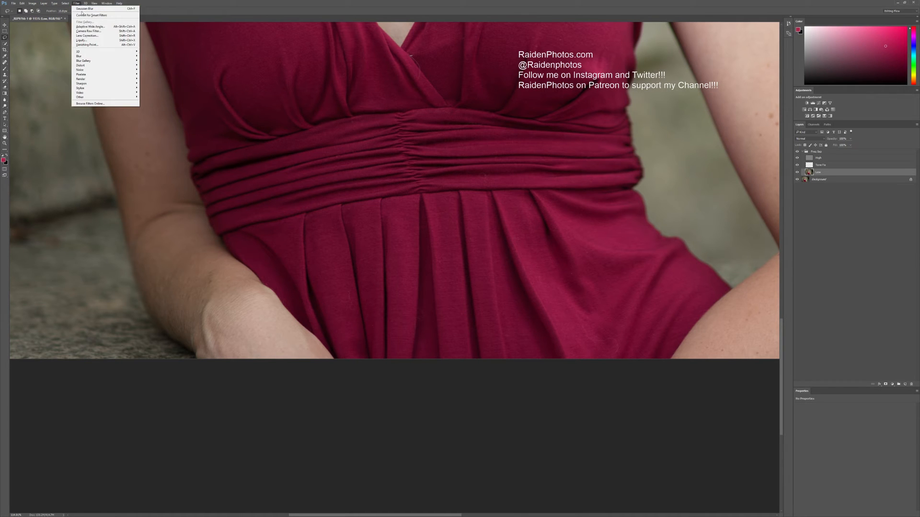
{"action": "left_click", "coordinate": [133, 8]}
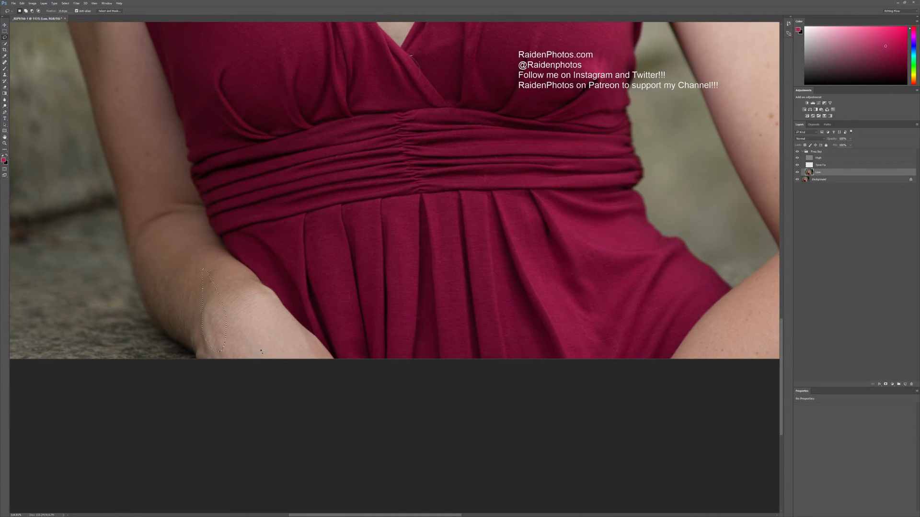
{"action": "mouse_move", "coordinate": [210, 350]}
{"action": "left_mouse_down"}
{"action": "mouse_move", "coordinate": [197, 287]}
{"action": "mouse_move", "coordinate": [193, 296]}
{"action": "left_mouse_up"}
{"action": "key", "text": "ctrl+f"}
{"action": "key", "text": "ctrl+d"}
Step: Lasso a patch of the upper arm beside the dress, repeat the Gaussian Blur on it and deselect
{"action": "mouse_move", "coordinate": [204, 194]}
{"action": "left_mouse_down"}
{"action": "mouse_move", "coordinate": [226, 289]}
{"action": "mouse_move", "coordinate": [314, 312]}
{"action": "mouse_move", "coordinate": [300, 310]}
{"action": "left_mouse_up"}
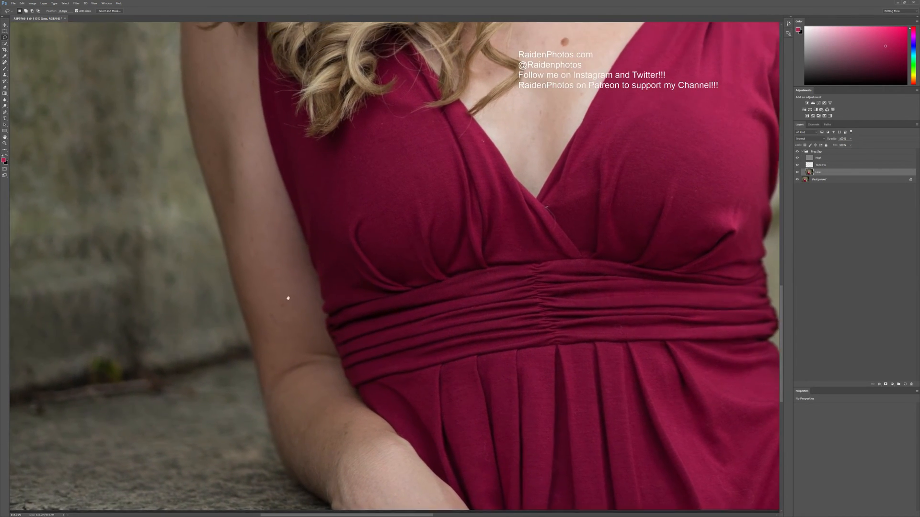
{"action": "mouse_move", "coordinate": [244, 223]}
{"action": "left_mouse_down"}
{"action": "mouse_move", "coordinate": [279, 204]}
{"action": "mouse_move", "coordinate": [232, 143]}
{"action": "mouse_move", "coordinate": [230, 211]}
{"action": "mouse_move", "coordinate": [278, 205]}
{"action": "left_mouse_up"}
{"action": "key", "text": "ctrl+f"}
{"action": "key", "text": "ctrl+d"}
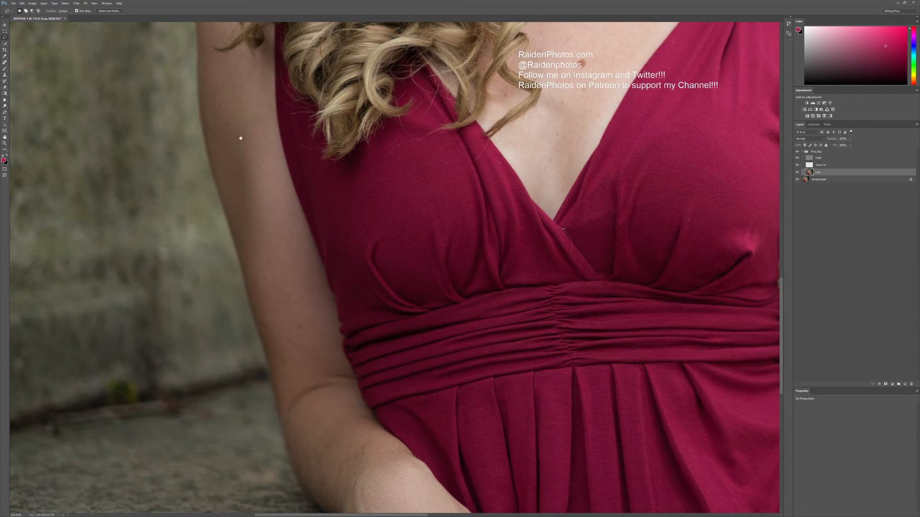
Step: Select the High layer and set the Clone Stamp tool to sample the Current Layer only, ready for the face
{"action": "left_click_drag", "start_coordinate": [236, 117], "coordinate": [263, 294]}
{"action": "left_click_drag", "start_coordinate": [259, 171], "coordinate": [242, 280]}
{"action": "left_click_drag", "start_coordinate": [470, 200], "coordinate": [224, 425]}
{"action": "left_click", "coordinate": [824, 158]}
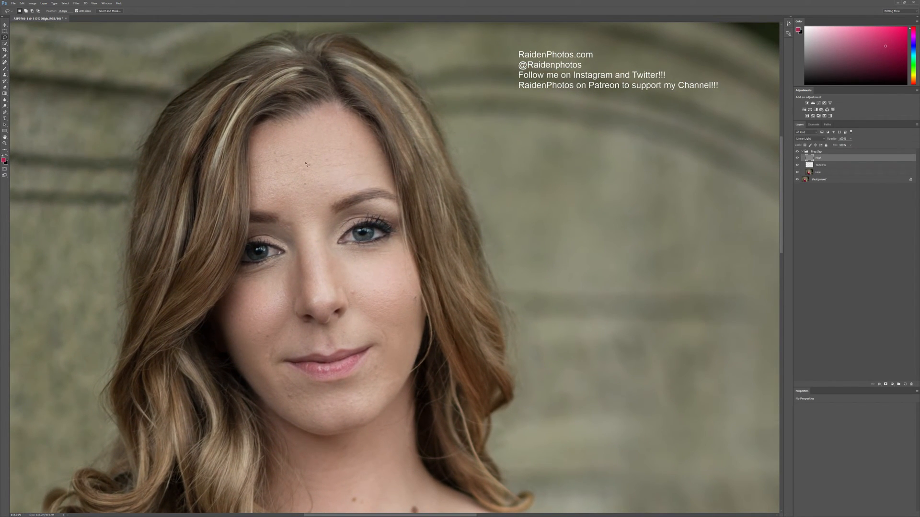
{"action": "key", "text": "b"}
{"action": "left_click", "coordinate": [5, 75]}
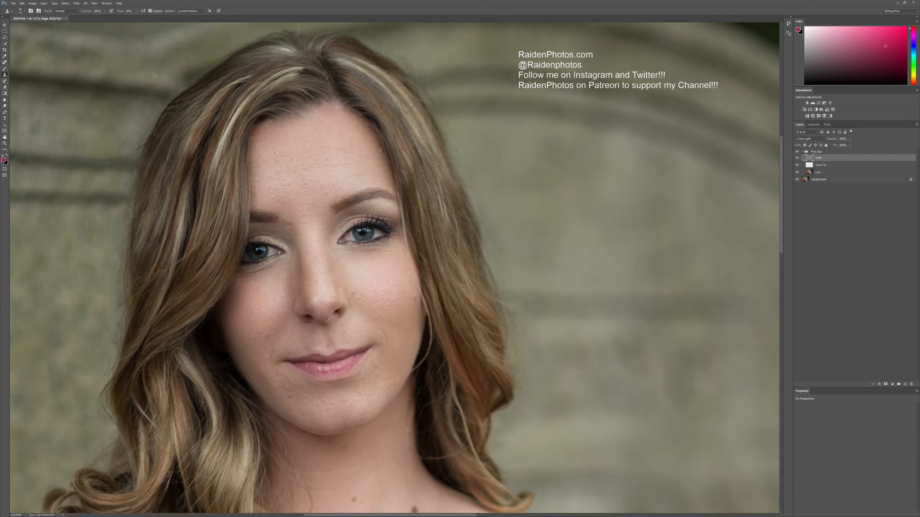
{"action": "left_click", "coordinate": [189, 11]}
{"action": "left_click", "coordinate": [190, 15]}
{"action": "left_click", "coordinate": [191, 11]}
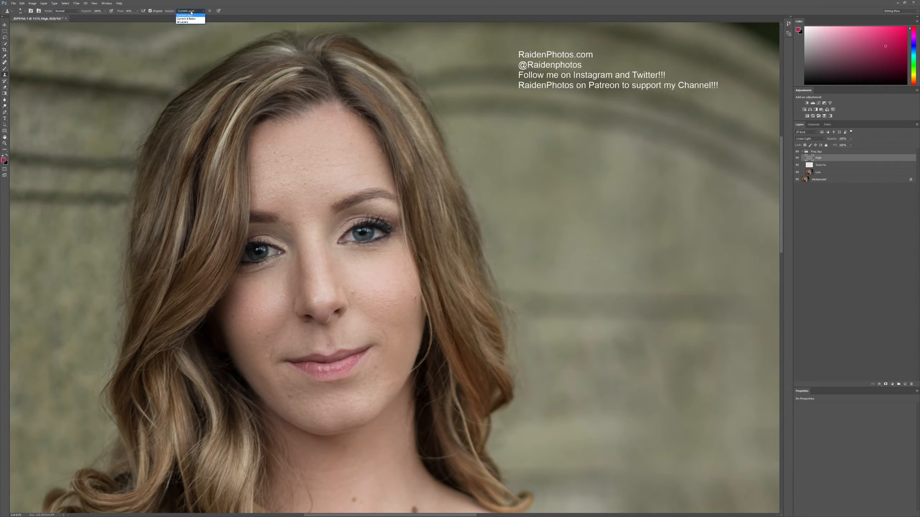
{"action": "left_click", "coordinate": [191, 16]}
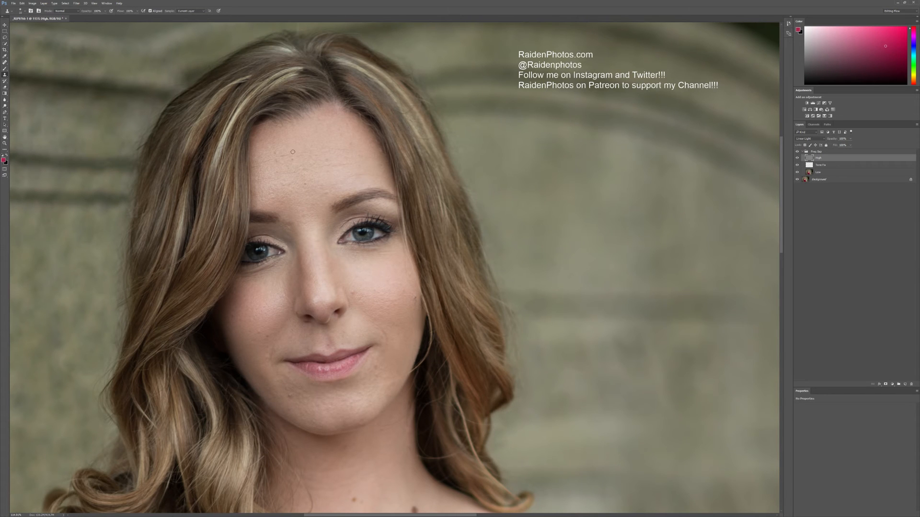
Step: Clone clean skin texture over the dark spot and fine lines on the forehead's left side on the High layer
{"action": "left_click_drag", "start_coordinate": [292, 158], "coordinate": [296, 165]}
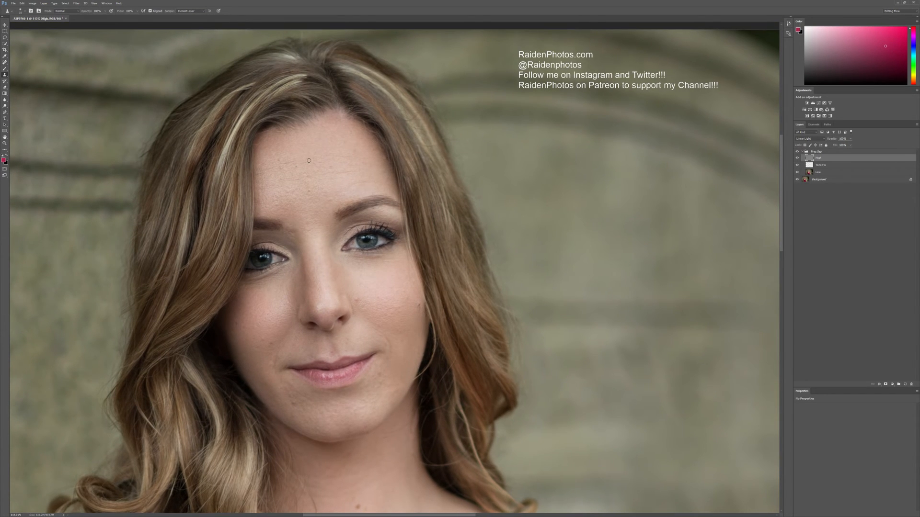
{"action": "scroll", "coordinate": [308, 160], "scroll_direction": "up", "scroll_amount": 6}
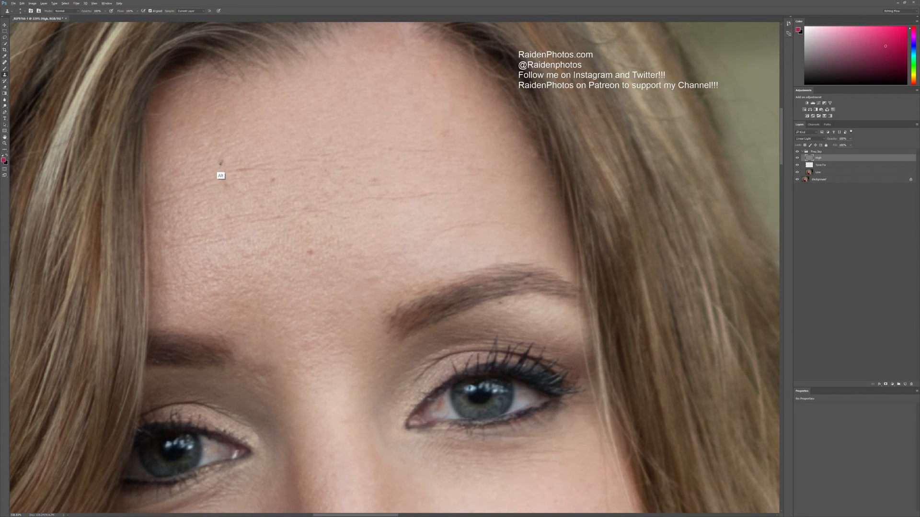
{"action": "key", "text": "alt"}
{"action": "left_click", "coordinate": [205, 165], "text": "alt"}
{"action": "left_click", "coordinate": [216, 162]}
{"action": "key", "text": "alt"}
{"action": "left_click", "coordinate": [271, 199], "text": "alt"}
{"action": "left_click", "coordinate": [279, 149], "text": "alt"}
{"action": "left_click_drag", "start_coordinate": [289, 161], "coordinate": [320, 157]}
{"action": "left_click", "coordinate": [223, 202], "text": "alt"}
{"action": "left_click_drag", "start_coordinate": [229, 185], "coordinate": [174, 198]}
{"action": "left_click", "coordinate": [213, 211], "text": "alt"}
{"action": "left_click", "coordinate": [211, 212], "text": "alt"}
{"action": "left_click", "coordinate": [190, 207], "text": "alt"}
Step: Clone out the red spot above the brows and the fine lines on the lower-left forehead
{"action": "left_click", "coordinate": [297, 247], "text": "alt"}
{"action": "left_click", "coordinate": [310, 251]}
{"action": "left_click", "coordinate": [267, 232], "text": "alt"}
{"action": "mouse_move", "coordinate": [253, 220]}
{"action": "left_mouse_down"}
{"action": "mouse_move", "coordinate": [281, 216]}
{"action": "mouse_move", "coordinate": [229, 219]}
{"action": "mouse_move", "coordinate": [217, 243]}
{"action": "mouse_move", "coordinate": [202, 243]}
{"action": "mouse_move", "coordinate": [206, 235]}
{"action": "mouse_move", "coordinate": [182, 249]}
{"action": "left_mouse_up"}
{"action": "left_click", "coordinate": [273, 246], "text": "alt"}
{"action": "left_click", "coordinate": [254, 235], "text": "alt"}
{"action": "left_click", "coordinate": [236, 253], "text": "alt"}
{"action": "left_click", "coordinate": [205, 269], "text": "alt"}
Step: Clone out the spot and the creases in the middle of the forehead
{"action": "key", "text": "alt"}
{"action": "left_click", "coordinate": [379, 68], "text": "alt"}
{"action": "key", "text": "alt"}
{"action": "left_click", "coordinate": [358, 173], "text": "alt"}
{"action": "left_click", "coordinate": [376, 182]}
{"action": "left_click", "coordinate": [288, 183], "text": "alt"}
{"action": "mouse_move", "coordinate": [296, 212]}
{"action": "left_mouse_down"}
{"action": "mouse_move", "coordinate": [308, 211]}
{"action": "mouse_move", "coordinate": [256, 199]}
{"action": "left_mouse_up"}
{"action": "left_click", "coordinate": [266, 237], "text": "alt"}
Step: Clone clean texture over the horizontal wrinkles from mid-forehead to the area above the right-hand eyebrow
{"action": "left_click", "coordinate": [372, 217], "text": "alt"}
{"action": "mouse_move", "coordinate": [347, 199]}
{"action": "left_mouse_down"}
{"action": "mouse_move", "coordinate": [450, 194]}
{"action": "mouse_move", "coordinate": [407, 199]}
{"action": "left_mouse_up"}
{"action": "left_click", "coordinate": [401, 225], "text": "alt"}
{"action": "left_click", "coordinate": [404, 222], "text": "alt"}
{"action": "left_click", "coordinate": [421, 237], "text": "alt"}
{"action": "left_click", "coordinate": [437, 216]}
{"action": "left_click", "coordinate": [417, 252], "text": "alt"}
{"action": "mouse_move", "coordinate": [439, 233]}
{"action": "left_mouse_down"}
{"action": "mouse_move", "coordinate": [523, 226]}
{"action": "mouse_move", "coordinate": [503, 230]}
{"action": "mouse_move", "coordinate": [495, 221]}
{"action": "mouse_move", "coordinate": [533, 230]}
{"action": "left_mouse_up"}
{"action": "left_click", "coordinate": [505, 245], "text": "alt"}
Step: Clone away the faint lines on the upper-right part of the forehead
{"action": "left_click", "coordinate": [534, 244], "text": "alt"}
{"action": "left_click", "coordinate": [460, 188], "text": "alt"}
{"action": "left_click_drag", "start_coordinate": [457, 167], "coordinate": [492, 174]}
{"action": "left_click", "coordinate": [402, 164], "text": "alt"}
{"action": "mouse_move", "coordinate": [390, 148]}
{"action": "left_mouse_down"}
{"action": "mouse_move", "coordinate": [394, 159]}
{"action": "mouse_move", "coordinate": [412, 151]}
{"action": "left_mouse_up"}
{"action": "left_click", "coordinate": [398, 172], "text": "alt"}
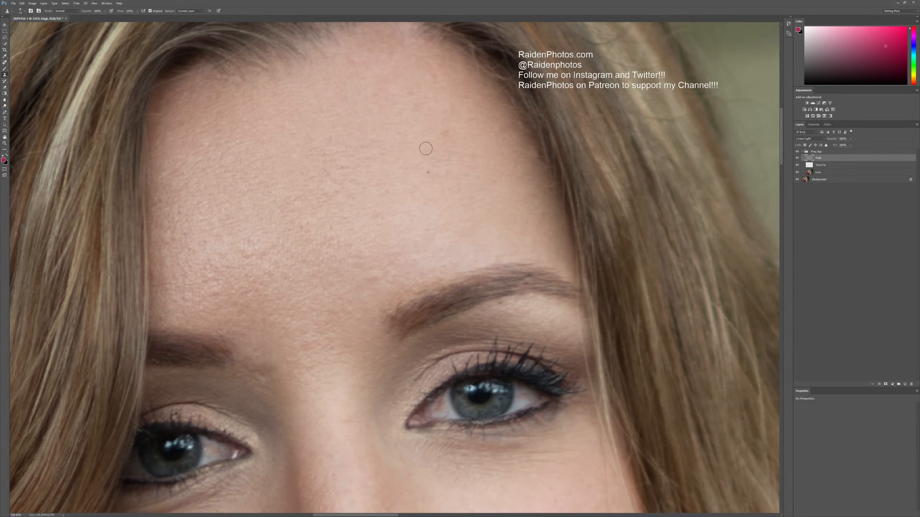
Step: Clone out the remaining small specks near the right-hand hairline and at the forehead's centre
{"action": "left_click", "coordinate": [421, 119], "text": "alt"}
{"action": "left_click", "coordinate": [440, 120], "text": "alt"}
{"action": "left_click_drag", "start_coordinate": [443, 135], "coordinate": [443, 133]}
{"action": "left_click", "coordinate": [341, 167]}
{"action": "scroll", "coordinate": [338, 219], "scroll_direction": "down", "scroll_amount": 3}
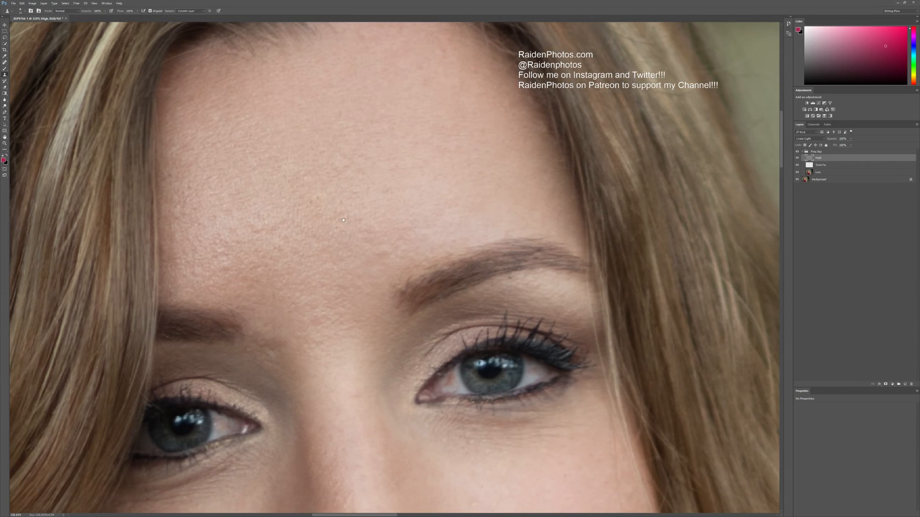
{"action": "left_click", "coordinate": [347, 222]}
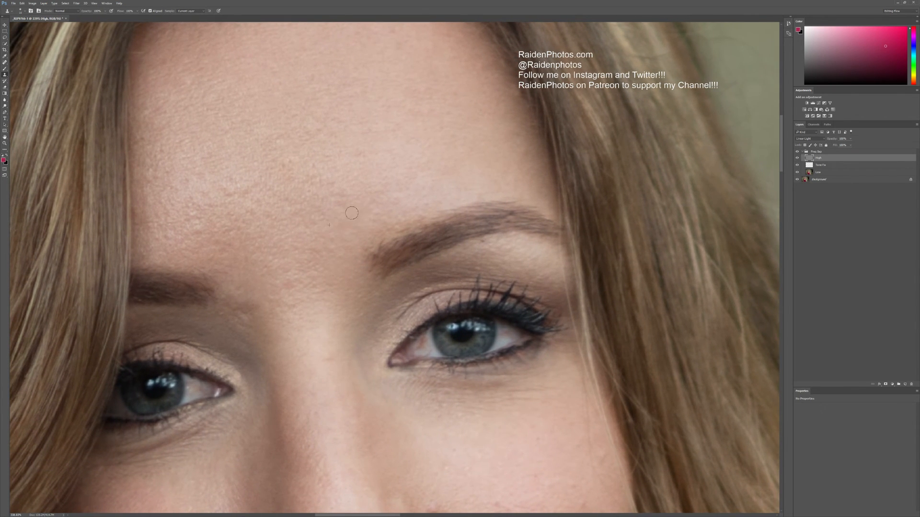
{"action": "left_click", "coordinate": [291, 208], "text": "alt"}
{"action": "mouse_move", "coordinate": [282, 181]}
{"action": "left_mouse_down"}
{"action": "mouse_move", "coordinate": [286, 160]}
{"action": "mouse_move", "coordinate": [290, 181]}
{"action": "mouse_move", "coordinate": [315, 166]}
{"action": "left_mouse_up"}
{"action": "left_click", "coordinate": [299, 205], "text": "alt"}
Step: Compare the retouched portrait repeatedly at close-up and full-image magnification to judge the forehead
{"action": "scroll", "coordinate": [307, 242], "scroll_direction": "down", "scroll_amount": 10}
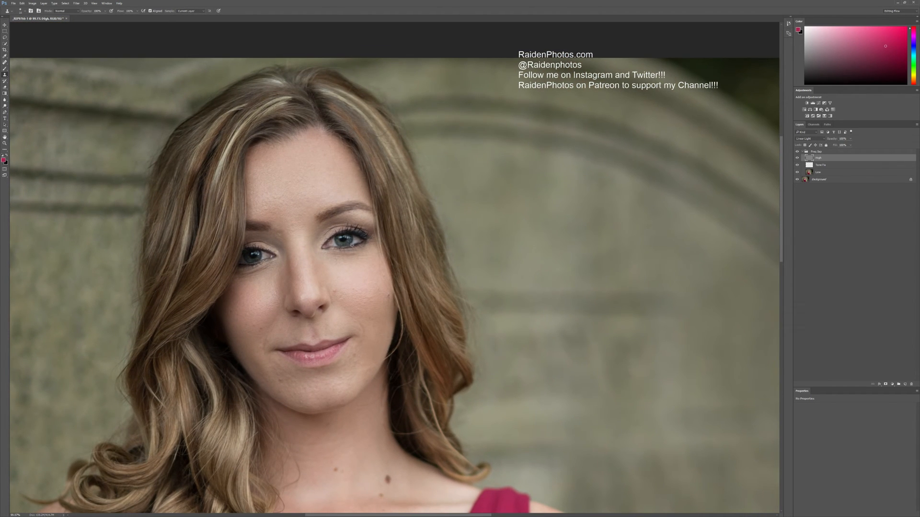
{"action": "scroll", "coordinate": [352, 245], "scroll_direction": "down", "scroll_amount": 7}
{"action": "scroll", "coordinate": [352, 244], "scroll_direction": "up", "scroll_amount": 9}
{"action": "scroll", "coordinate": [352, 244], "scroll_direction": "down", "scroll_amount": 9}
{"action": "scroll", "coordinate": [352, 245], "scroll_direction": "up", "scroll_amount": 7}
{"action": "scroll", "coordinate": [351, 245], "scroll_direction": "down", "scroll_amount": 6}
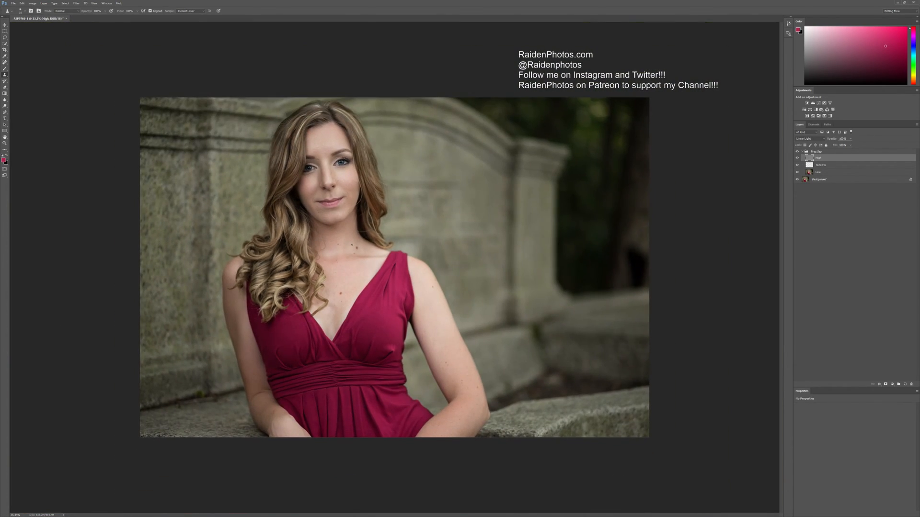
{"action": "scroll", "coordinate": [352, 245], "scroll_direction": "up", "scroll_amount": 7}
{"action": "scroll", "coordinate": [352, 245], "scroll_direction": "down", "scroll_amount": 6}
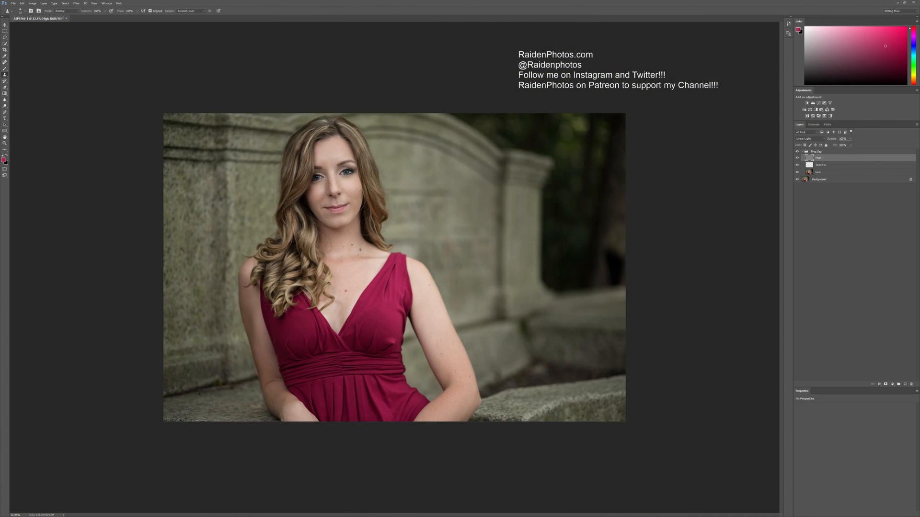
{"action": "scroll", "coordinate": [352, 245], "scroll_direction": "up", "scroll_amount": 5}
{"action": "scroll", "coordinate": [352, 244], "scroll_direction": "down", "scroll_amount": 6}
{"action": "scroll", "coordinate": [351, 245], "scroll_direction": "up", "scroll_amount": 1}
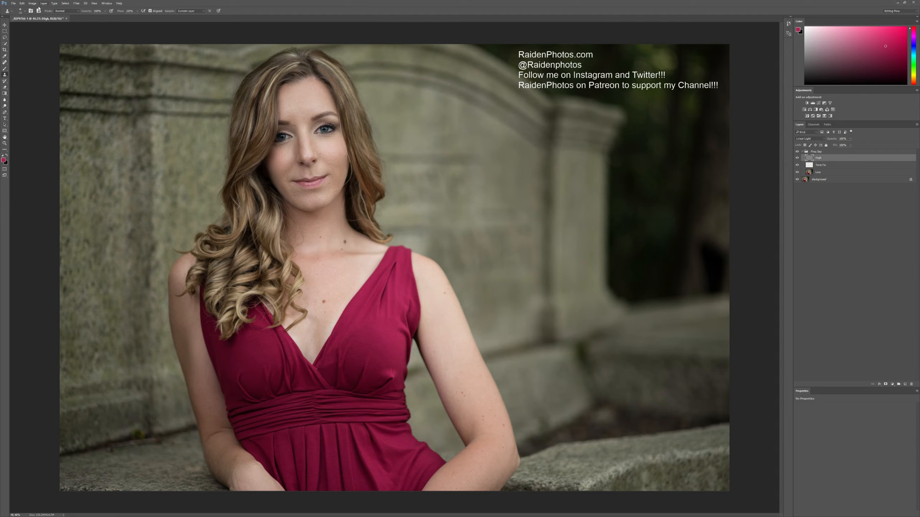
Step: Open a second window of the same portrait document
{"action": "left_click", "coordinate": [102, 3]}
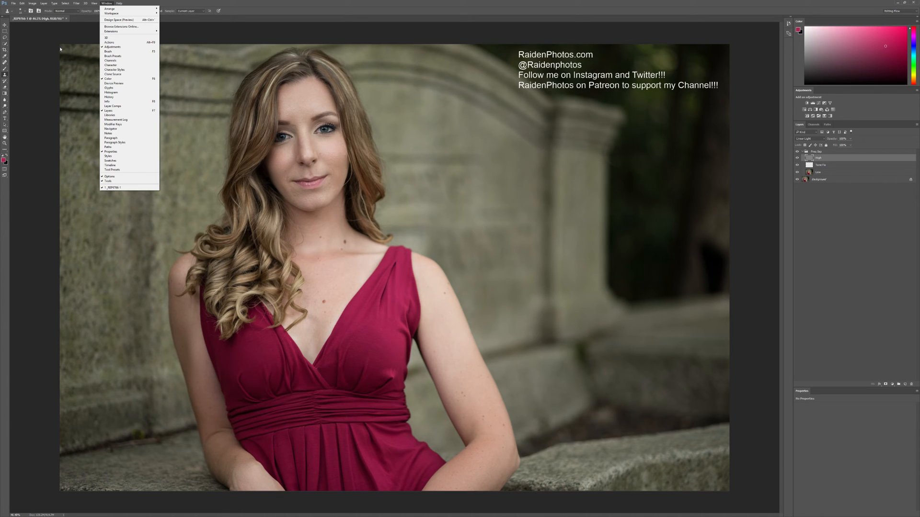
{"action": "mouse_move", "coordinate": [110, 9]}
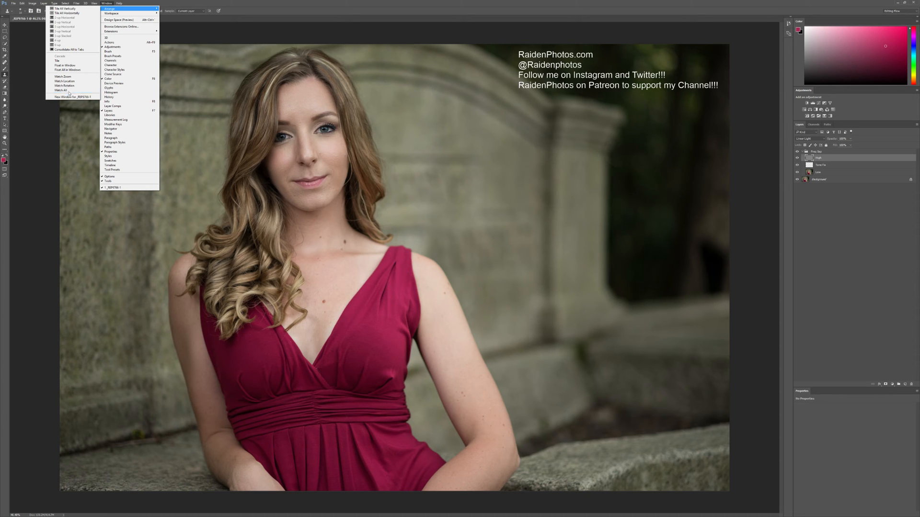
{"action": "left_click", "coordinate": [104, 3]}
{"action": "left_click", "coordinate": [104, 3]}
{"action": "mouse_move", "coordinate": [115, 8]}
{"action": "left_click", "coordinate": [86, 97]}
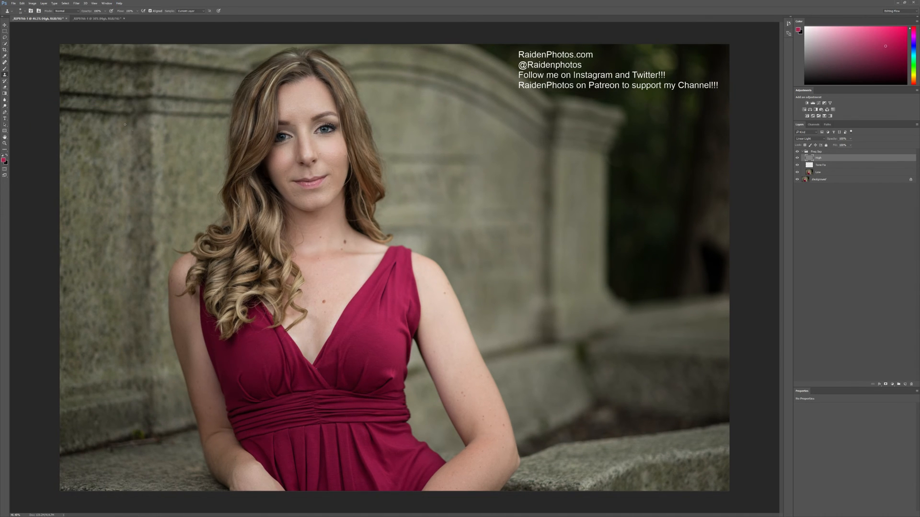
Step: Check both document windows and arrange them side by side with the 2-up Vertical layout
{"action": "left_click", "coordinate": [79, 20]}
{"action": "left_click", "coordinate": [56, 20]}
{"action": "left_click", "coordinate": [82, 19]}
{"action": "left_click", "coordinate": [54, 20]}
{"action": "left_click", "coordinate": [72, 22]}
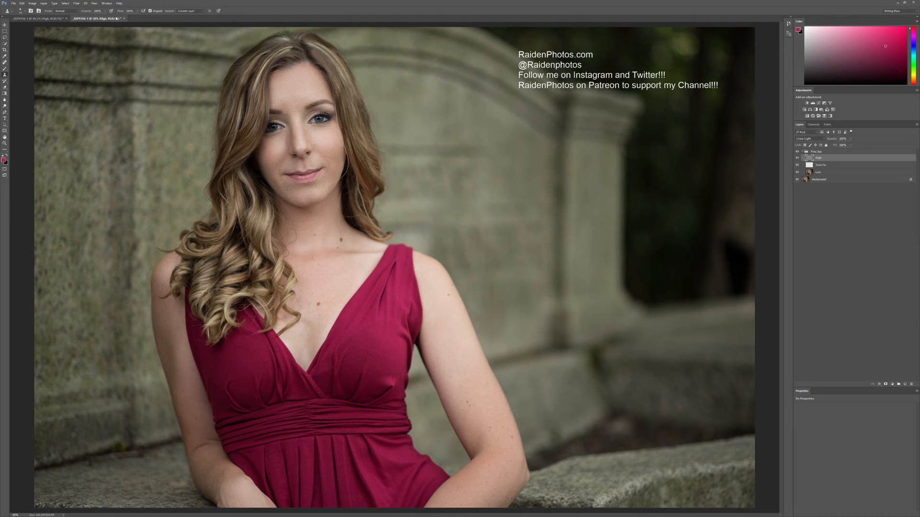
{"action": "left_click", "coordinate": [107, 4]}
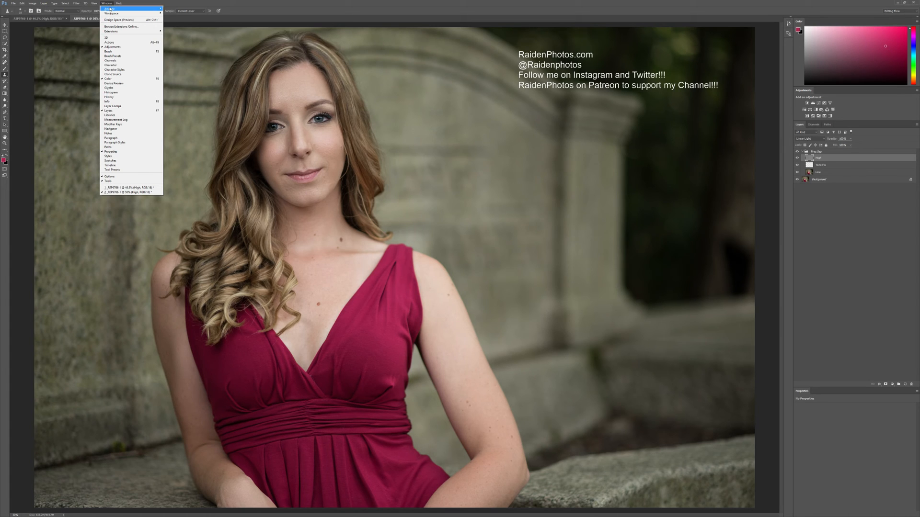
{"action": "mouse_move", "coordinate": [95, 4]}
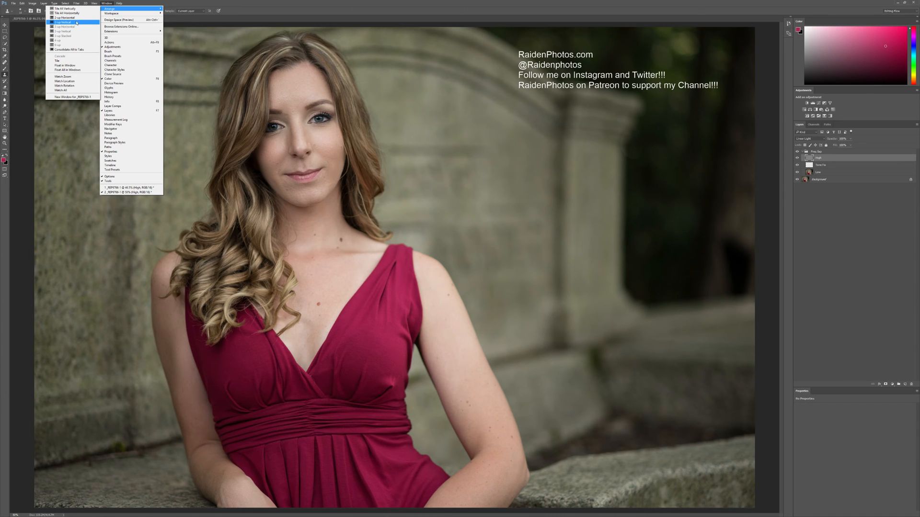
{"action": "left_click", "coordinate": [77, 23]}
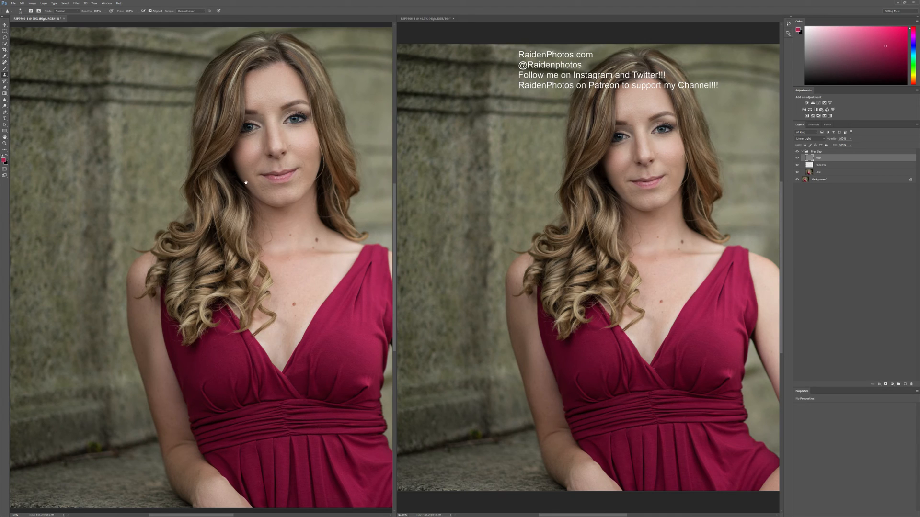
{"action": "left_click", "coordinate": [422, 30]}
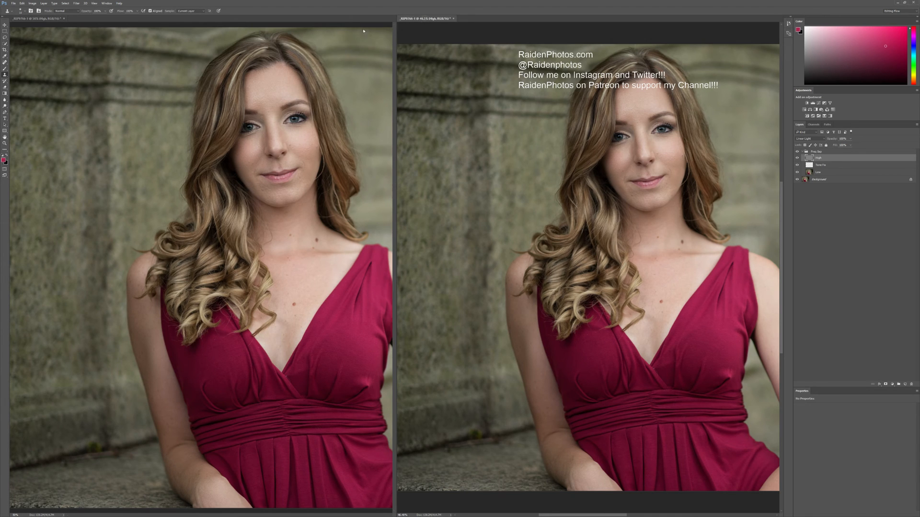
{"action": "left_click", "coordinate": [31, 28]}
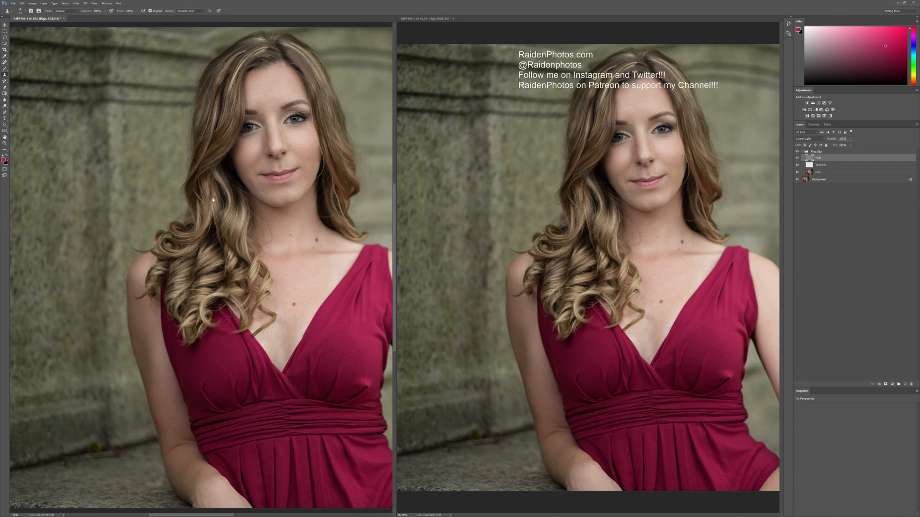
Step: Frame the woman's face and upper body in the first document window as an overview of the retouching
{"action": "left_click_drag", "start_coordinate": [217, 201], "coordinate": [110, 197]}
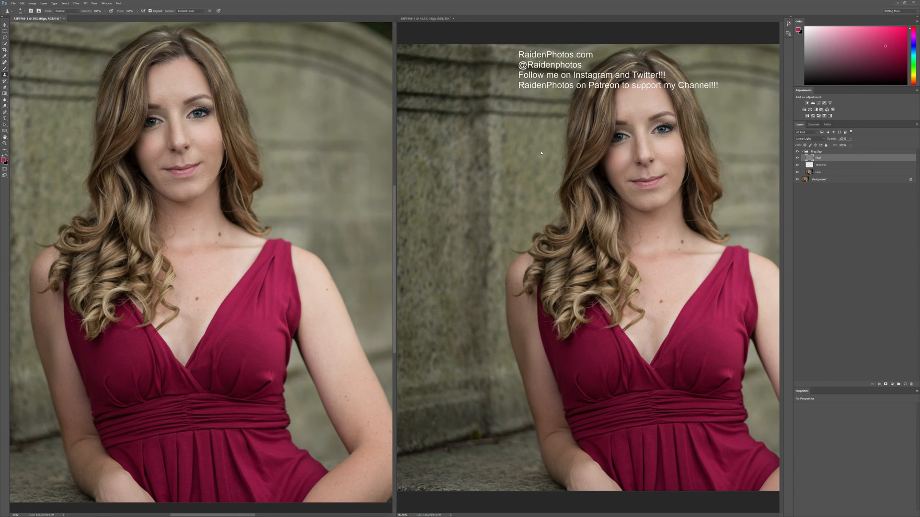
{"action": "left_click_drag", "start_coordinate": [182, 148], "coordinate": [187, 159]}
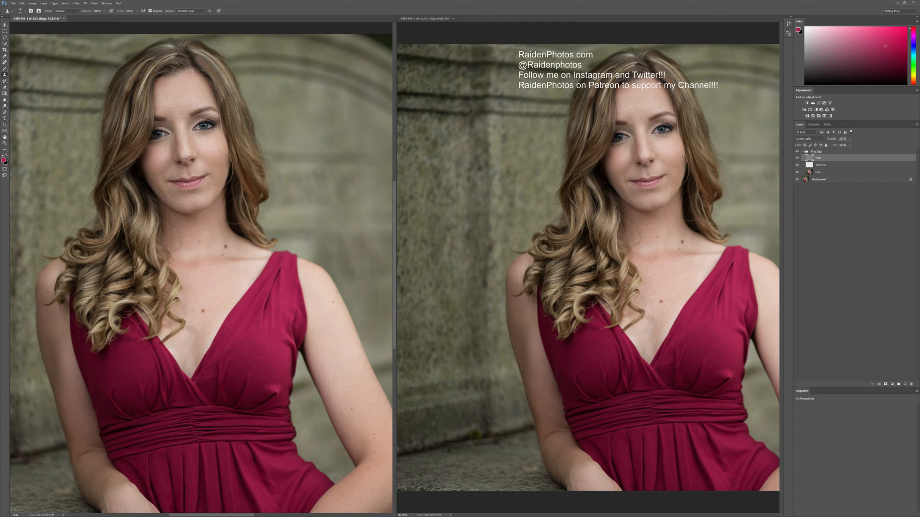
{"action": "mouse_move", "coordinate": [197, 168]}
{"action": "left_mouse_down"}
{"action": "mouse_move", "coordinate": [159, 168]}
{"action": "mouse_move", "coordinate": [179, 168]}
{"action": "mouse_move", "coordinate": [181, 153]}
{"action": "mouse_move", "coordinate": [193, 153]}
{"action": "left_mouse_up"}
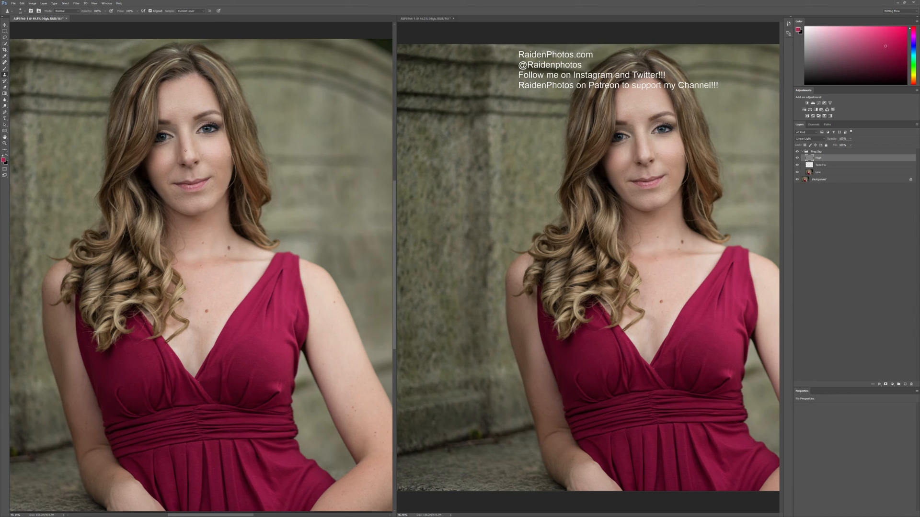
{"action": "left_click_drag", "start_coordinate": [259, 107], "coordinate": [254, 113]}
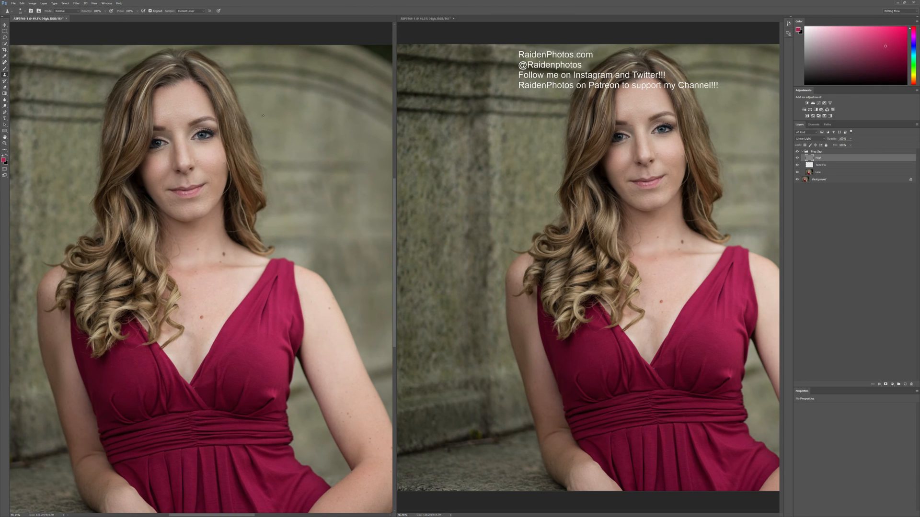
{"action": "scroll", "coordinate": [263, 116], "scroll_direction": "up", "scroll_amount": 5}
{"action": "left_click_drag", "start_coordinate": [221, 294], "coordinate": [405, 255]}
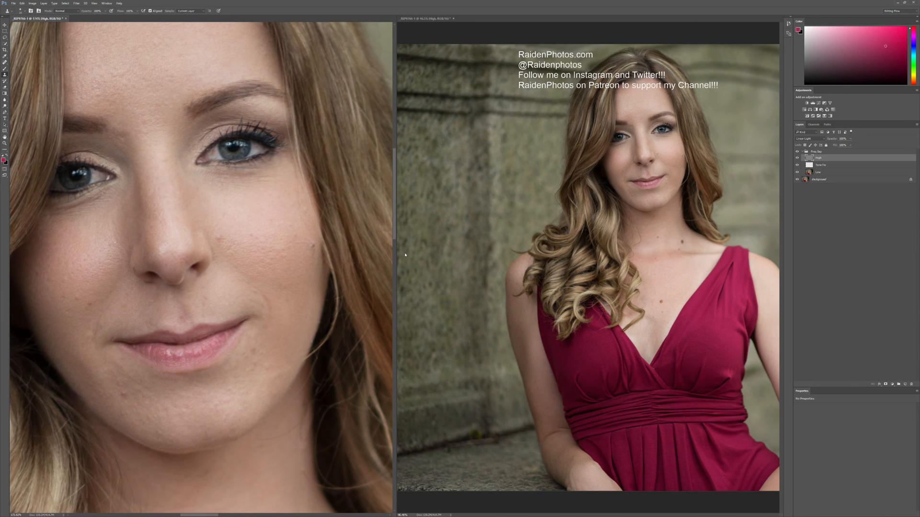
{"action": "scroll", "coordinate": [181, 209], "scroll_direction": "down", "scroll_amount": 10}
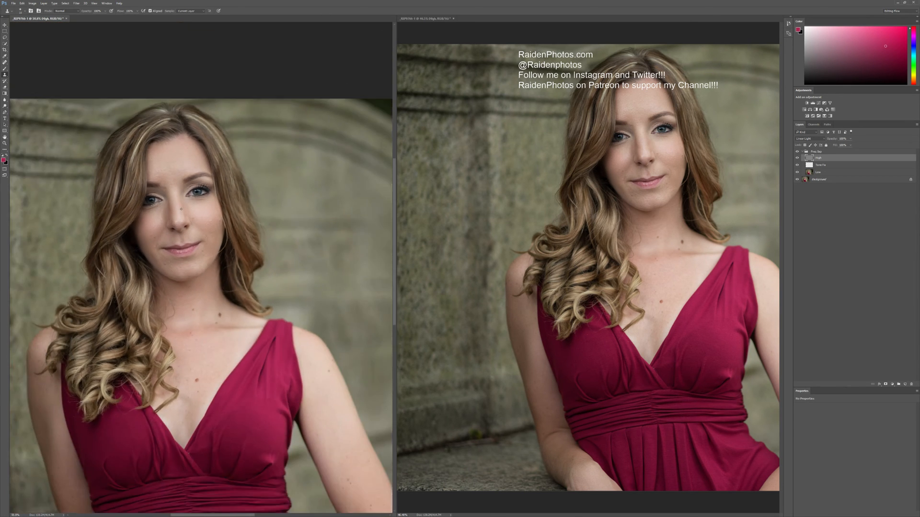
{"action": "left_click_drag", "start_coordinate": [259, 249], "coordinate": [236, 230]}
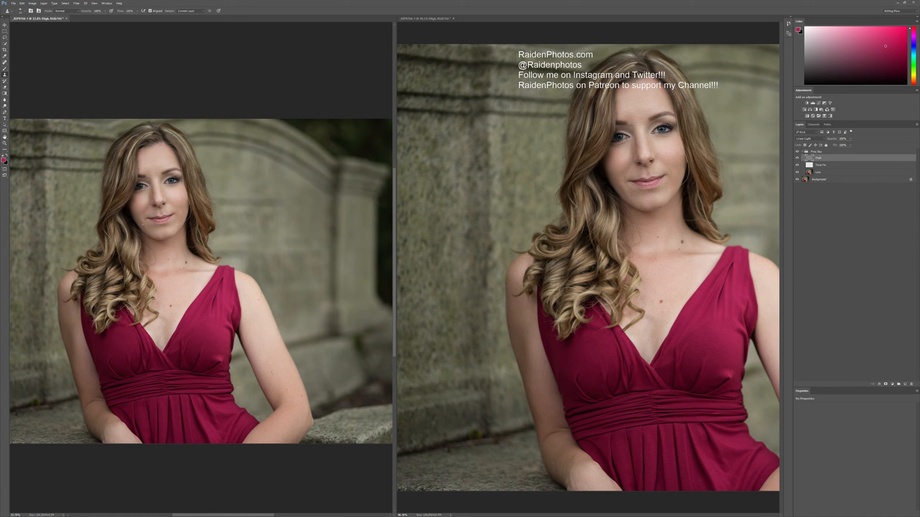
{"action": "scroll", "coordinate": [160, 220], "scroll_direction": "down", "scroll_amount": 1}
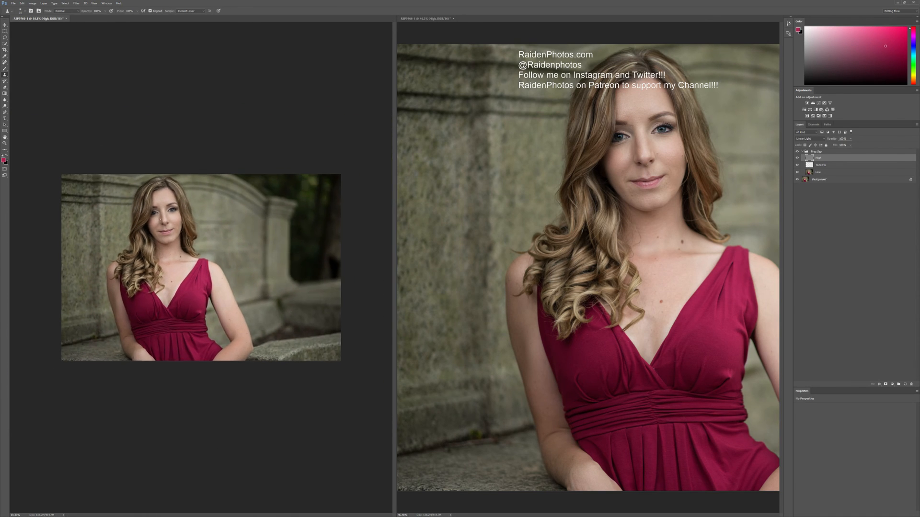
{"action": "scroll", "coordinate": [160, 220], "scroll_direction": "up", "scroll_amount": 4}
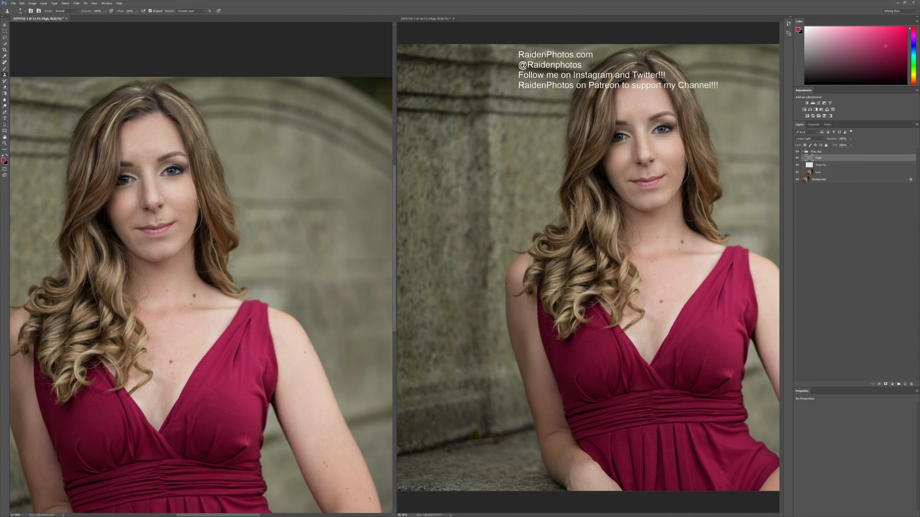
{"action": "scroll", "coordinate": [160, 220], "scroll_direction": "down", "scroll_amount": 1}
{"action": "scroll", "coordinate": [160, 220], "scroll_direction": "up", "scroll_amount": 2}
{"action": "scroll", "coordinate": [160, 220], "scroll_direction": "up", "scroll_amount": 1}
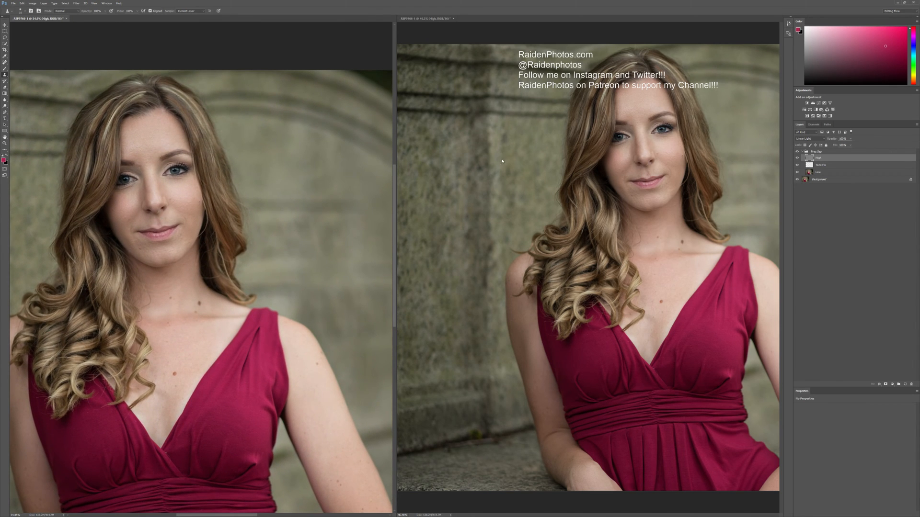
Step: In the second document window, close in on the face and clone out marks near the inner brow and nose bridge
{"action": "left_click", "coordinate": [598, 182]}
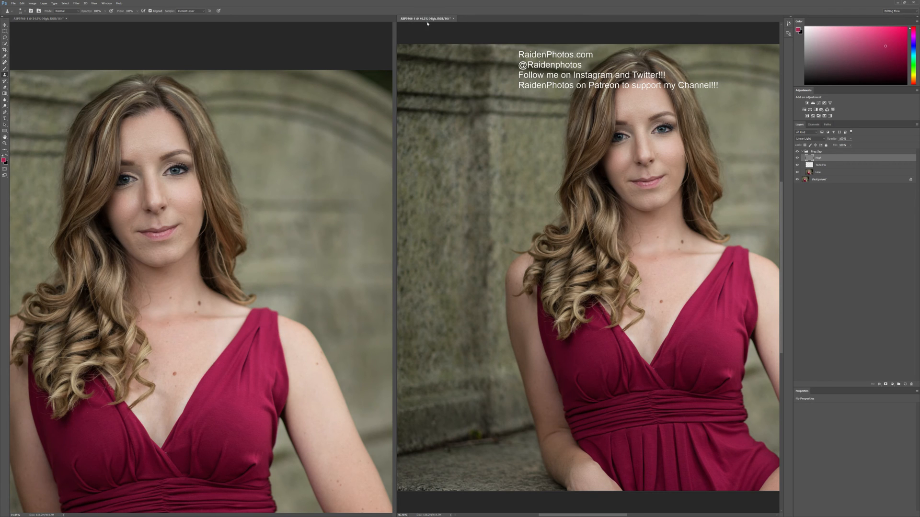
{"action": "left_click_drag", "start_coordinate": [628, 151], "coordinate": [564, 174]}
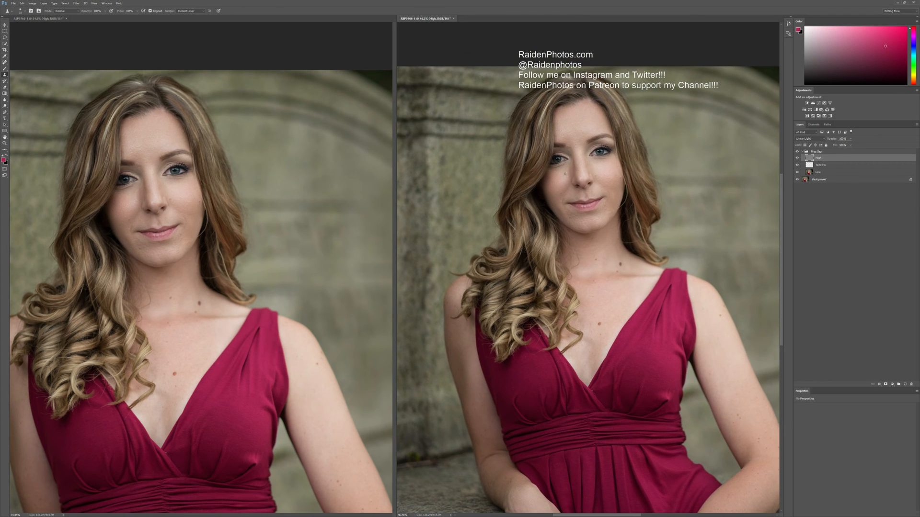
{"action": "scroll", "coordinate": [565, 172], "scroll_direction": "up", "scroll_amount": 6}
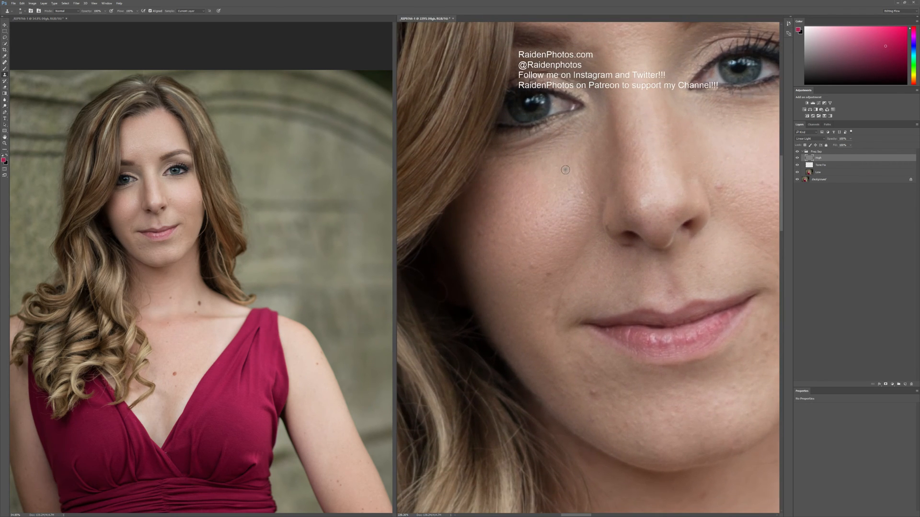
{"action": "left_click_drag", "start_coordinate": [616, 154], "coordinate": [484, 257]}
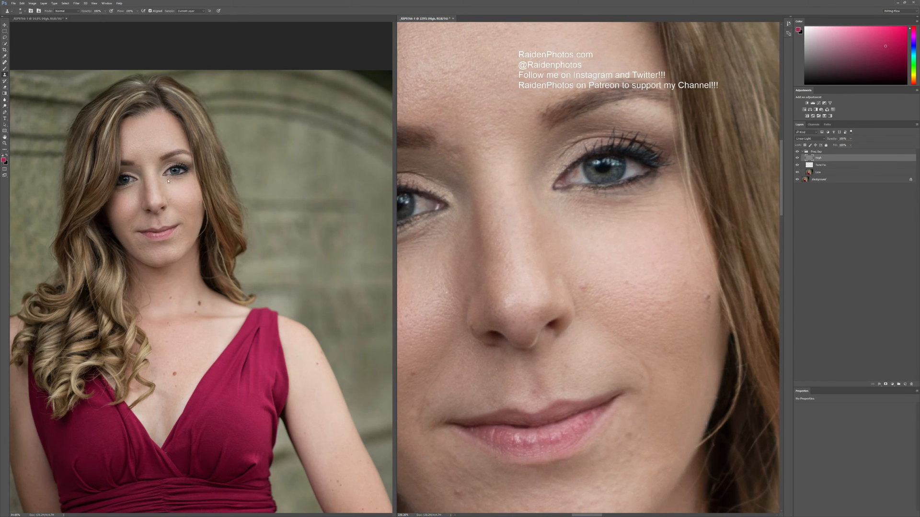
{"action": "left_click_drag", "start_coordinate": [574, 162], "coordinate": [594, 162]}
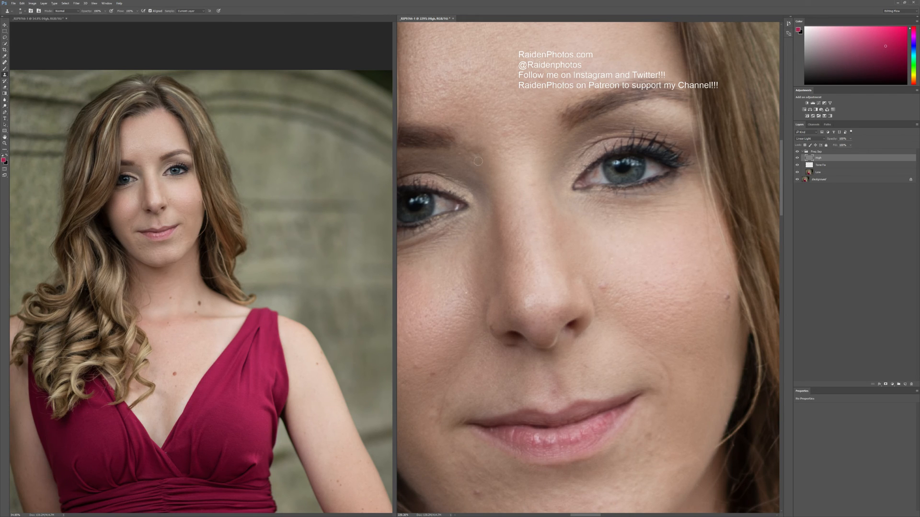
{"action": "left_click_drag", "start_coordinate": [471, 153], "coordinate": [474, 164]}
{"action": "left_click", "coordinate": [523, 251], "text": "alt"}
{"action": "left_click", "coordinate": [514, 222]}
{"action": "left_click", "coordinate": [510, 251], "text": "alt"}
{"action": "left_click", "coordinate": [512, 225]}
Step: Clone clean texture over the marks on the nose and the cheek next to it
{"action": "left_click", "coordinate": [532, 285], "text": "alt"}
{"action": "left_click", "coordinate": [622, 275], "text": "alt"}
{"action": "left_click", "coordinate": [602, 288]}
{"action": "left_click", "coordinate": [546, 278], "text": "alt"}
{"action": "left_click_drag", "start_coordinate": [528, 267], "coordinate": [525, 259]}
Step: Clone out the mole on the right-hand outer cheek and the uneven texture lower on that cheek
{"action": "left_click", "coordinate": [704, 301], "text": "alt"}
{"action": "left_click", "coordinate": [726, 296]}
{"action": "left_click", "coordinate": [674, 293], "text": "alt"}
{"action": "key", "text": "alt"}
{"action": "left_click", "coordinate": [639, 367], "text": "alt"}
{"action": "left_click", "coordinate": [646, 357]}
{"action": "left_click", "coordinate": [682, 376], "text": "alt"}
{"action": "left_click_drag", "start_coordinate": [667, 365], "coordinate": [666, 395]}
{"action": "left_click", "coordinate": [627, 368], "text": "alt"}
{"action": "left_click_drag", "start_coordinate": [634, 343], "coordinate": [639, 339]}
Step: Clone clean skin texture over the blemishes between the nose and the upper lip
{"action": "left_click", "coordinate": [541, 382], "text": "alt"}
{"action": "left_click", "coordinate": [551, 391]}
{"action": "left_click_drag", "start_coordinate": [552, 392], "coordinate": [558, 392]}
{"action": "left_click", "coordinate": [606, 385], "text": "alt"}
{"action": "left_click_drag", "start_coordinate": [590, 367], "coordinate": [586, 368]}
Step: Clone clean skin texture over the blemishes on the lower left-hand cheek, beside the corner of the mouth
{"action": "left_click", "coordinate": [440, 392], "text": "alt"}
{"action": "left_click", "coordinate": [433, 374]}
{"action": "mouse_move", "coordinate": [438, 345]}
{"action": "left_mouse_down"}
{"action": "mouse_move", "coordinate": [489, 331]}
{"action": "mouse_move", "coordinate": [454, 342]}
{"action": "left_mouse_up"}
{"action": "left_click", "coordinate": [469, 374], "text": "alt"}
{"action": "left_click", "coordinate": [466, 381], "text": "alt"}
{"action": "left_click_drag", "start_coordinate": [477, 388], "coordinate": [484, 393]}
{"action": "left_click", "coordinate": [461, 391], "text": "alt"}
Step: Clone clean texture over the marks on the left-hand side of the chin and below the mouth corner
{"action": "mouse_move", "coordinate": [460, 362]}
{"action": "left_mouse_down"}
{"action": "mouse_move", "coordinate": [539, 350]}
{"action": "mouse_move", "coordinate": [542, 339]}
{"action": "left_mouse_up"}
{"action": "left_click", "coordinate": [528, 364], "text": "alt"}
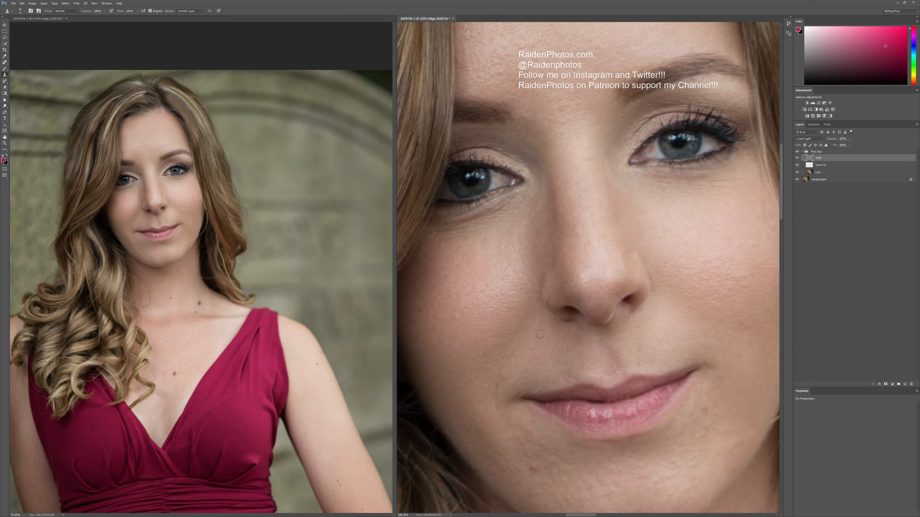
{"action": "left_click", "coordinate": [525, 362], "text": "alt"}
{"action": "scroll", "coordinate": [502, 381], "scroll_direction": "down", "scroll_amount": 3}
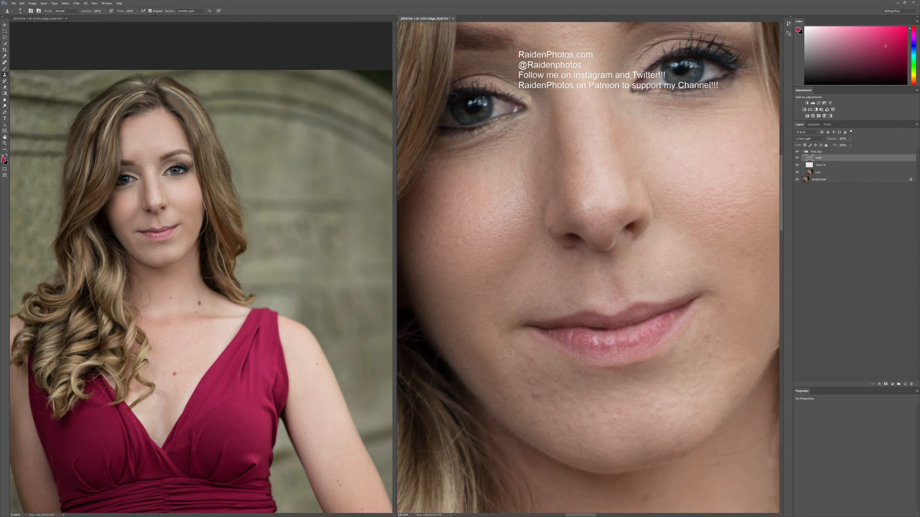
{"action": "left_click", "coordinate": [515, 407], "text": "alt"}
{"action": "left_click_drag", "start_coordinate": [535, 394], "coordinate": [535, 353]}
{"action": "left_click", "coordinate": [524, 360], "text": "alt"}
{"action": "left_click_drag", "start_coordinate": [643, 363], "coordinate": [584, 338]}
{"action": "scroll", "coordinate": [573, 338], "scroll_direction": "down", "scroll_amount": 5}
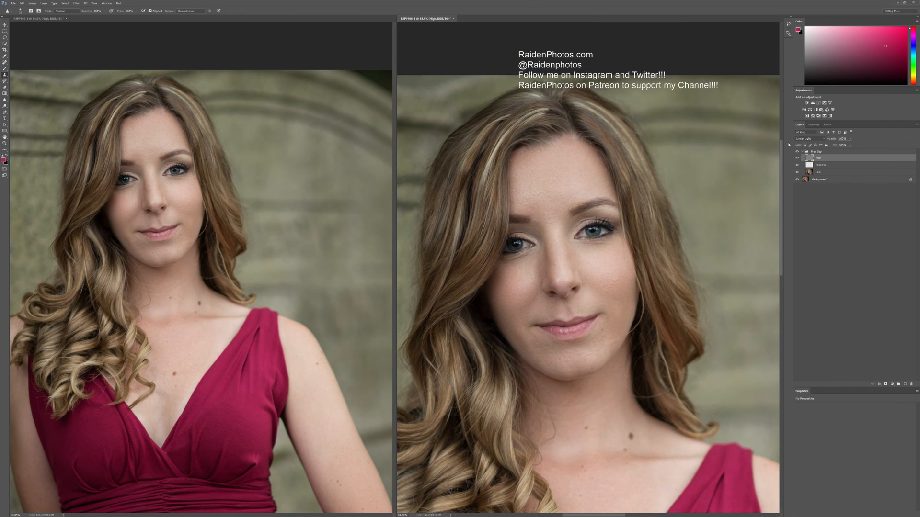
Step: Compare the portrait before and after retouching by repeatedly hiding and showing the Freq Sep group
{"action": "left_click", "coordinate": [798, 151]}
{"action": "left_click", "coordinate": [798, 152]}
{"action": "left_click", "coordinate": [798, 152]}
{"action": "left_click", "coordinate": [798, 152]}
{"action": "left_click", "coordinate": [801, 153]}
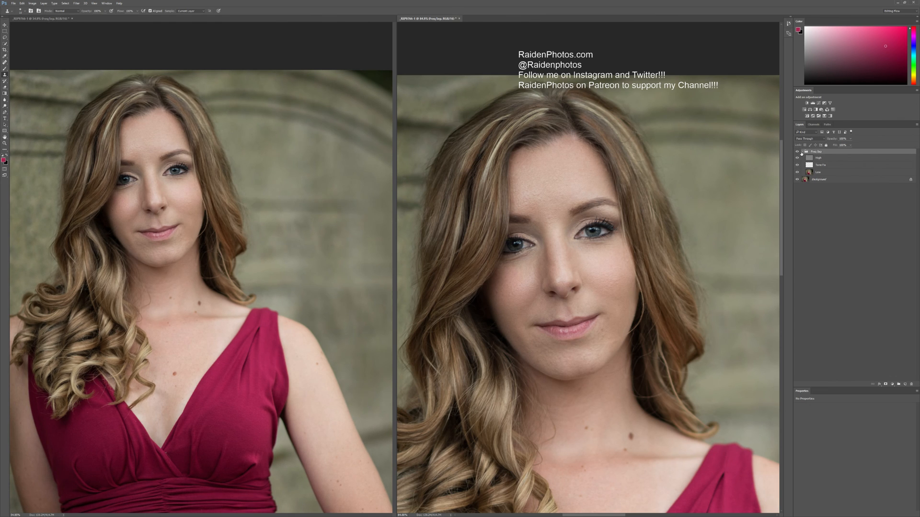
{"action": "left_click", "coordinate": [797, 152]}
{"action": "left_click", "coordinate": [797, 152]}
{"action": "left_click", "coordinate": [798, 152]}
{"action": "left_click", "coordinate": [798, 151]}
{"action": "left_click", "coordinate": [816, 171]}
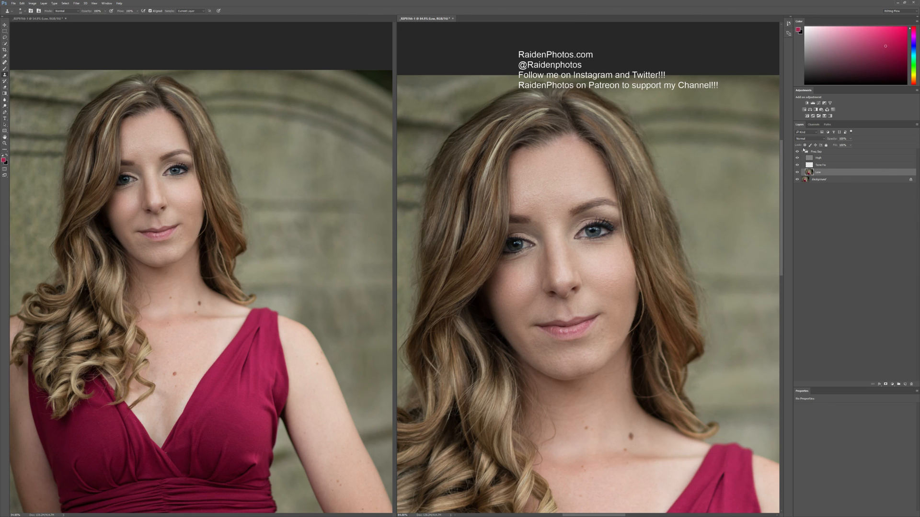
{"action": "left_click", "coordinate": [798, 152]}
{"action": "left_click", "coordinate": [798, 152]}
{"action": "left_click", "coordinate": [798, 152]}
{"action": "left_click", "coordinate": [798, 152]}
{"action": "left_click", "coordinate": [800, 151]}
{"action": "left_click", "coordinate": [798, 152]}
{"action": "left_click", "coordinate": [798, 152]}
{"action": "left_click", "coordinate": [798, 152]}
{"action": "left_click", "coordinate": [798, 152]}
Step: Lower the opacity of the Low layer to soften the tone smoothing
{"action": "left_click", "coordinate": [811, 172]}
{"action": "left_click_drag", "start_coordinate": [830, 142], "coordinate": [826, 144]}
{"action": "left_click_drag", "start_coordinate": [831, 142], "coordinate": [831, 143]}
Step: On the High layer, clone clean skin texture over the remaining mark on the chin and check the whole portrait
{"action": "left_click", "coordinate": [816, 160]}
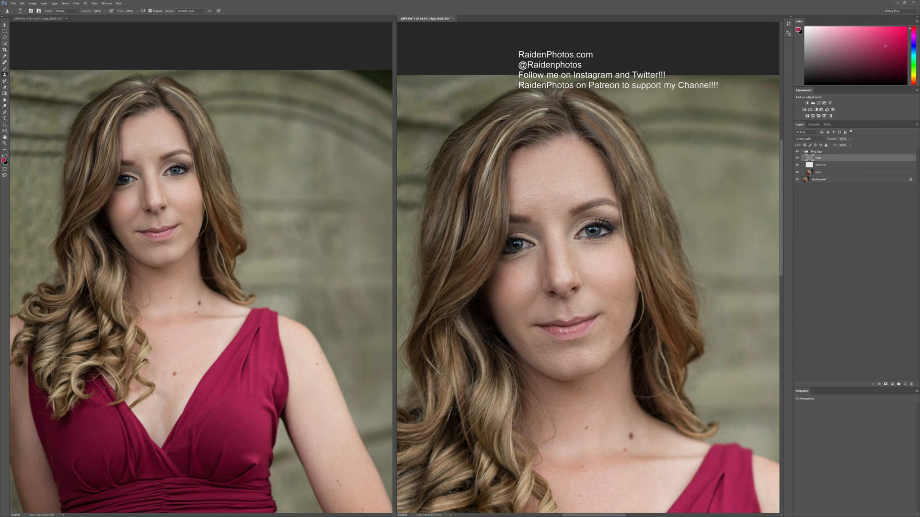
{"action": "left_click", "coordinate": [574, 374], "text": "alt"}
{"action": "left_click", "coordinate": [583, 355]}
{"action": "scroll", "coordinate": [613, 390], "scroll_direction": "down", "scroll_amount": 8}
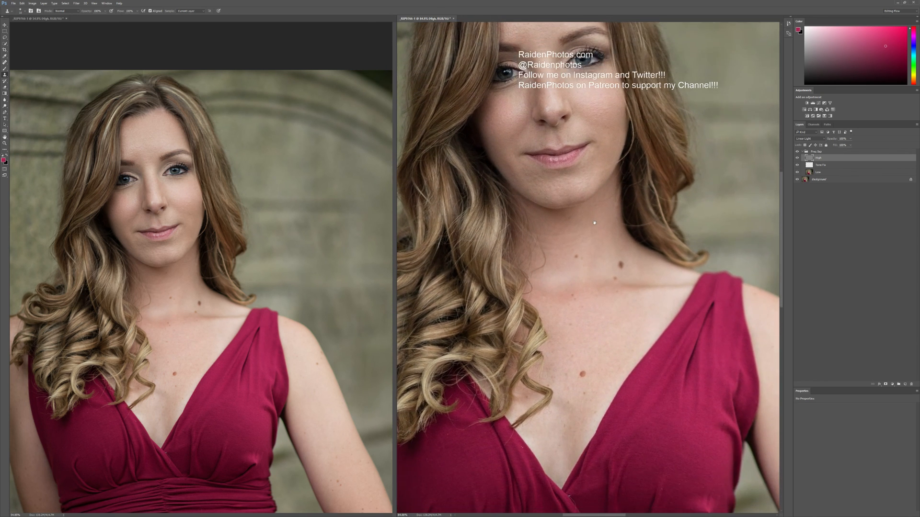
{"action": "scroll", "coordinate": [564, 306], "scroll_direction": "up", "scroll_amount": 5}
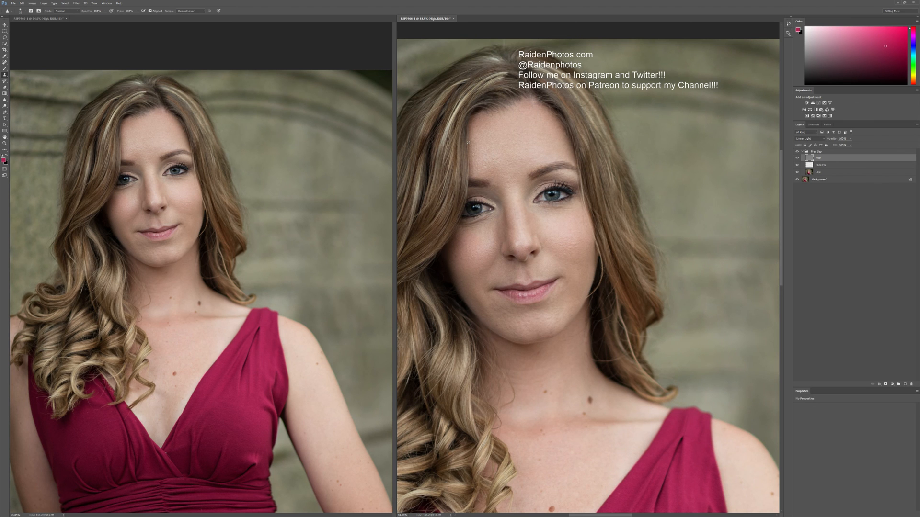
{"action": "scroll", "coordinate": [468, 142], "scroll_direction": "down", "scroll_amount": 3}
{"action": "scroll", "coordinate": [468, 143], "scroll_direction": "up", "scroll_amount": 2}
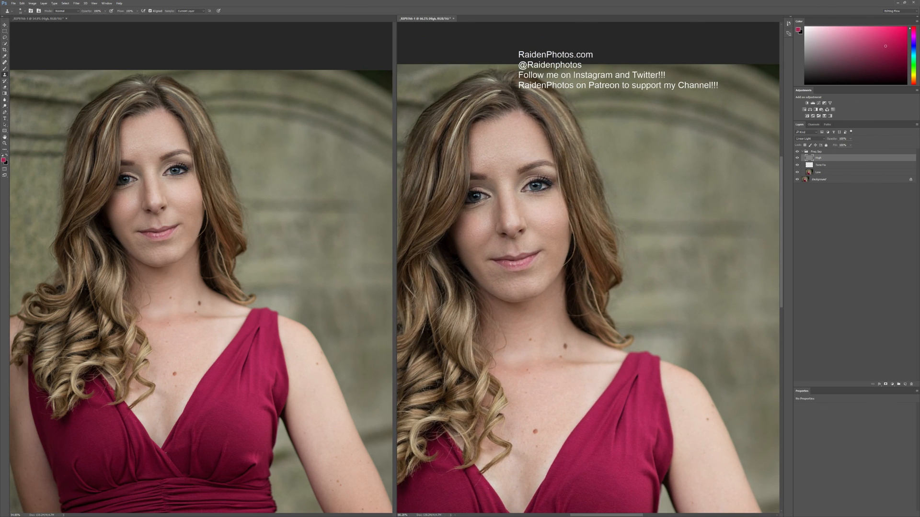
{"action": "left_click", "coordinate": [876, 172]}
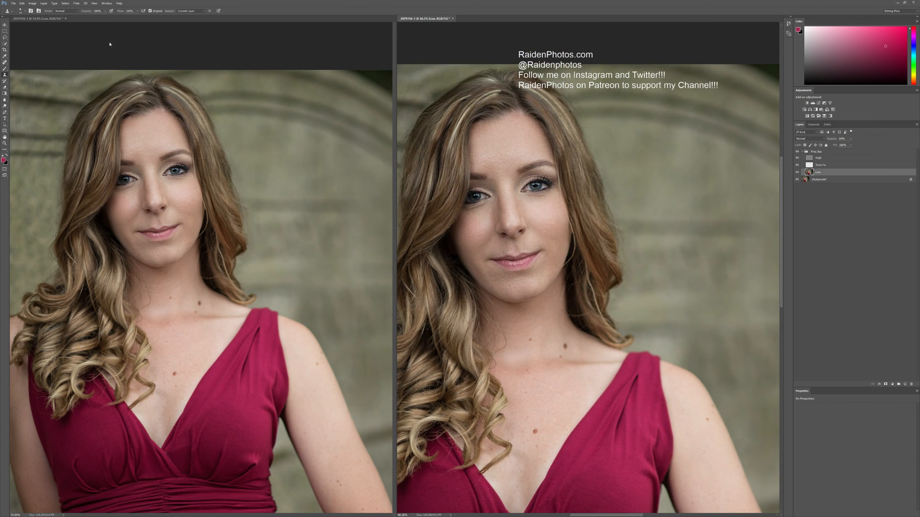
{"action": "left_click", "coordinate": [77, 4]}
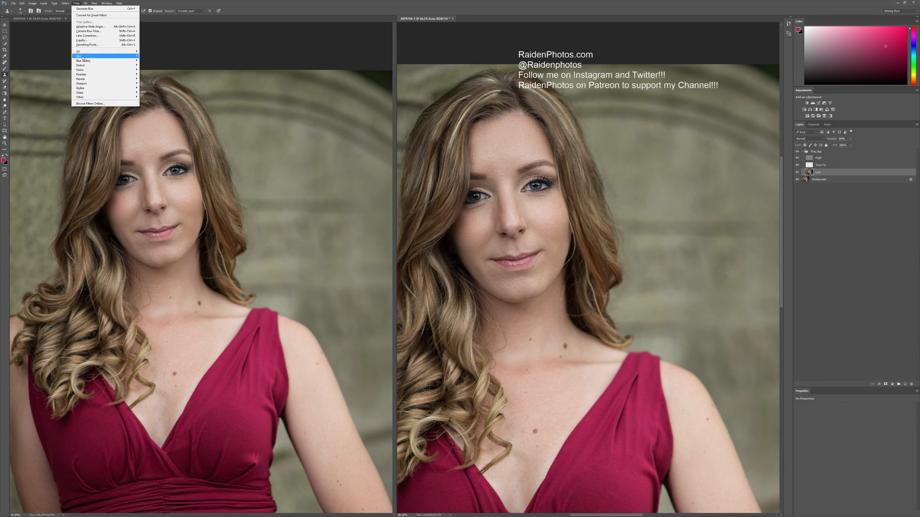
{"action": "mouse_move", "coordinate": [81, 70]}
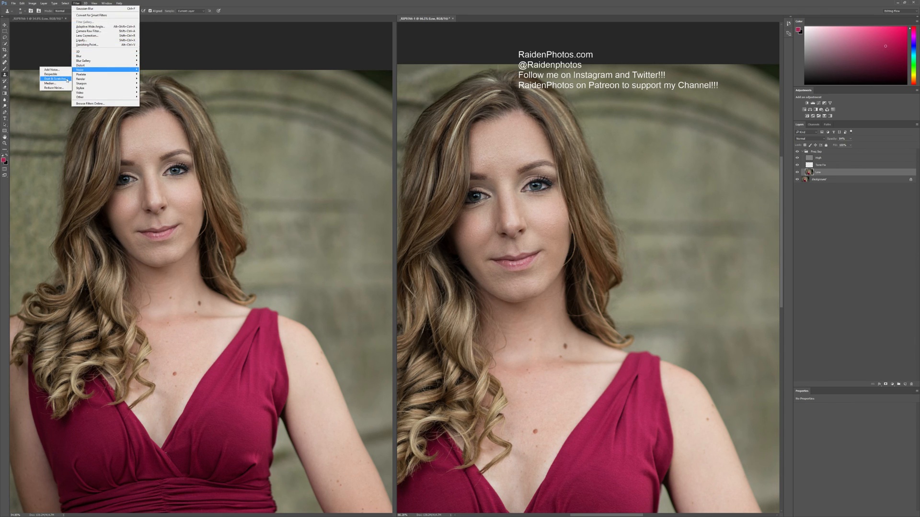
{"action": "left_click", "coordinate": [835, 251]}
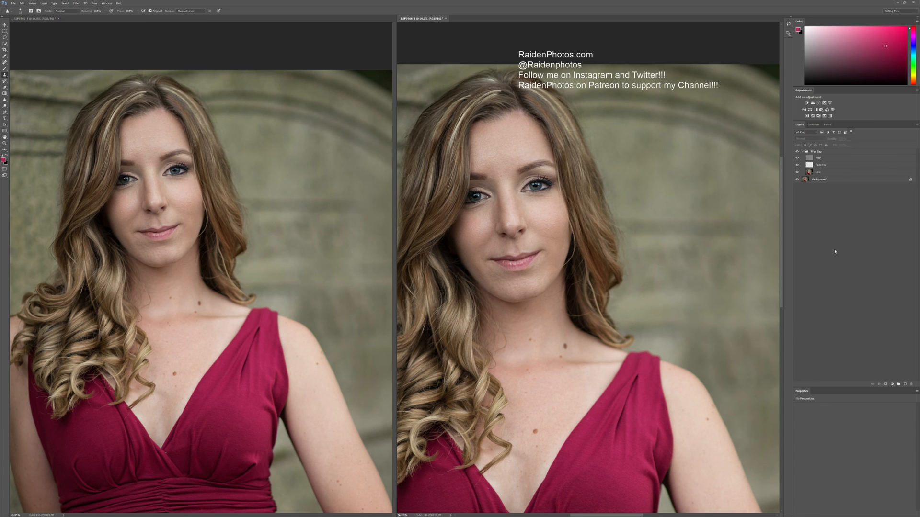